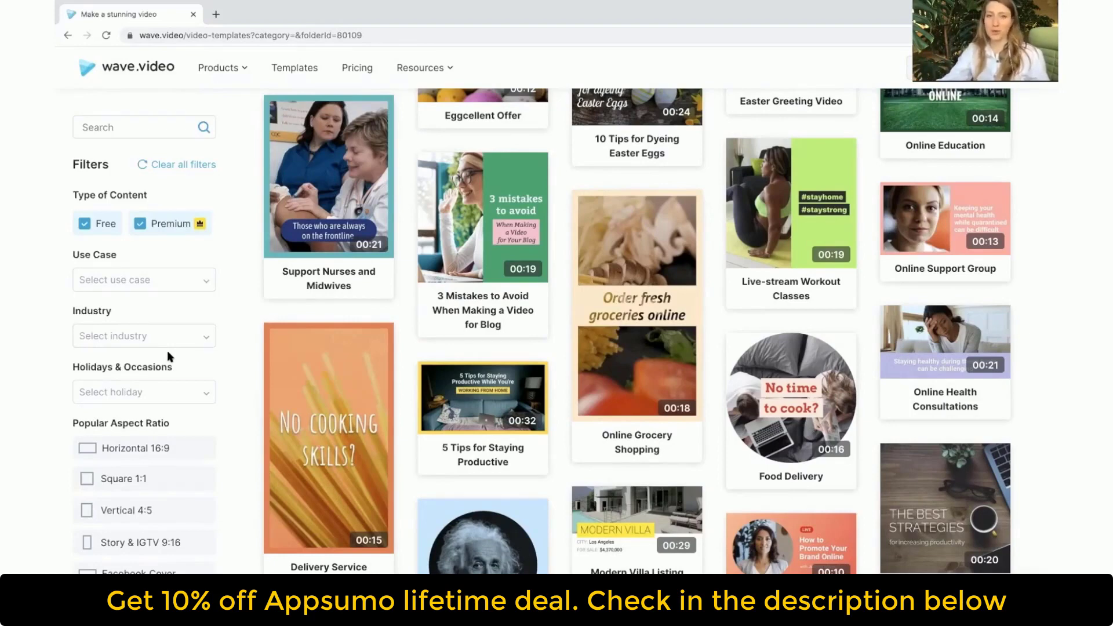
# Open the template "3 Mistakes to Avoid When Making a Video for Blog" in its horizontal format for editing
pyautogui.scroll(1, 508, 285)
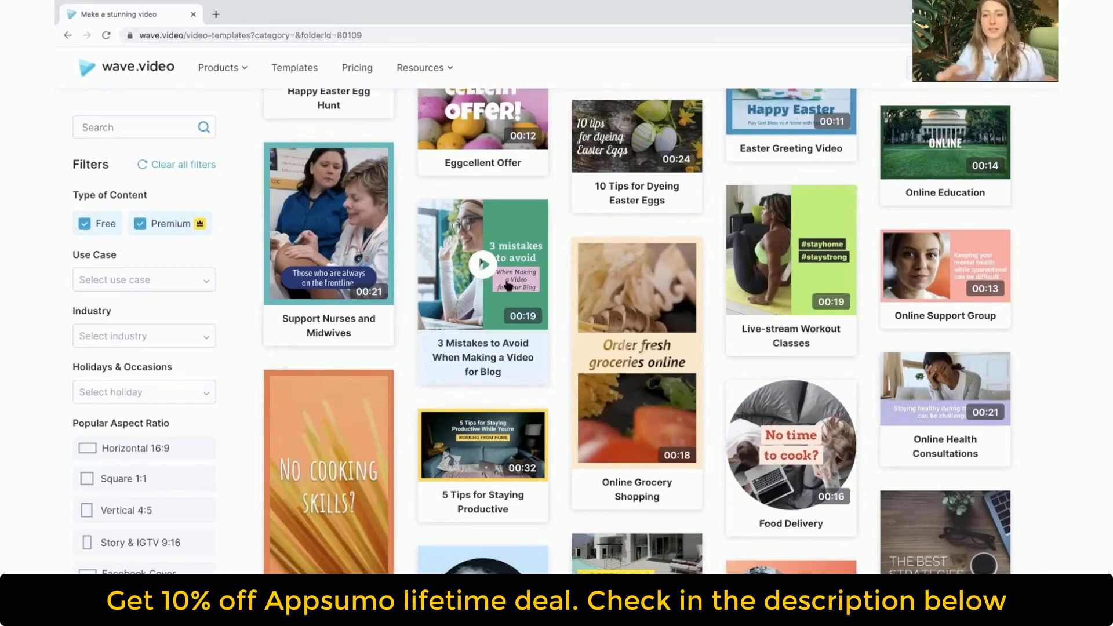
pyautogui.click(508, 284)
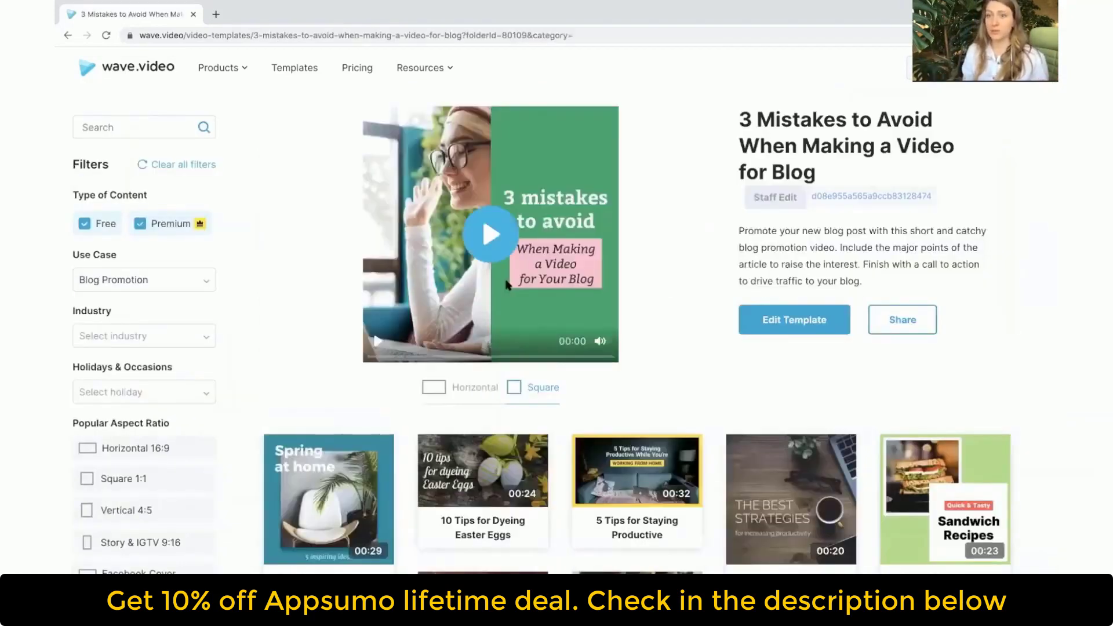
pyautogui.click(456, 389)
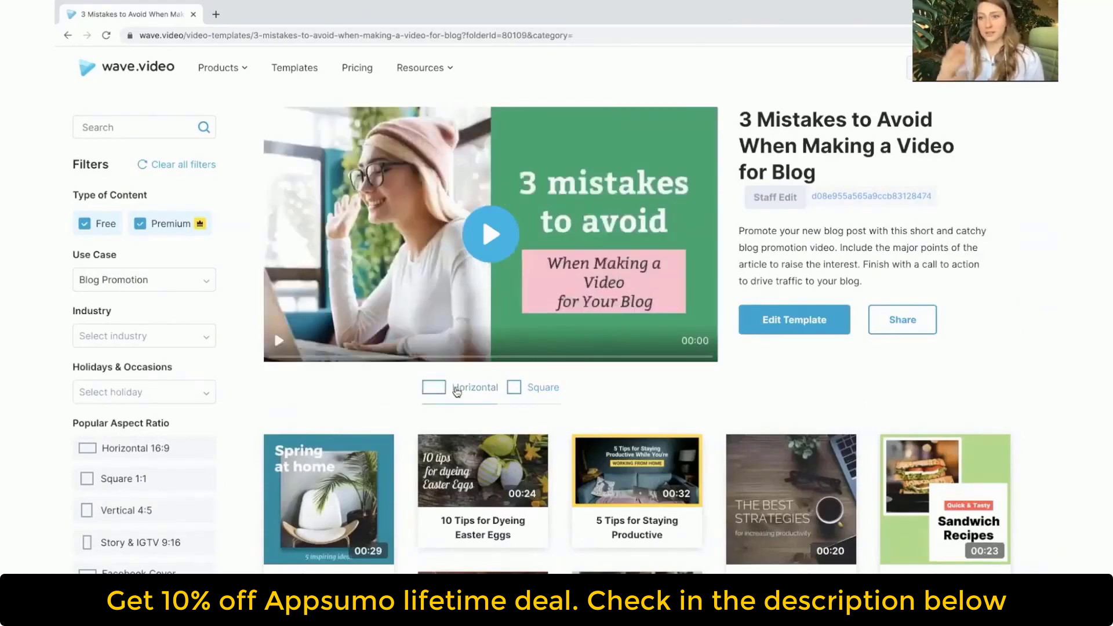
pyautogui.click(796, 322)
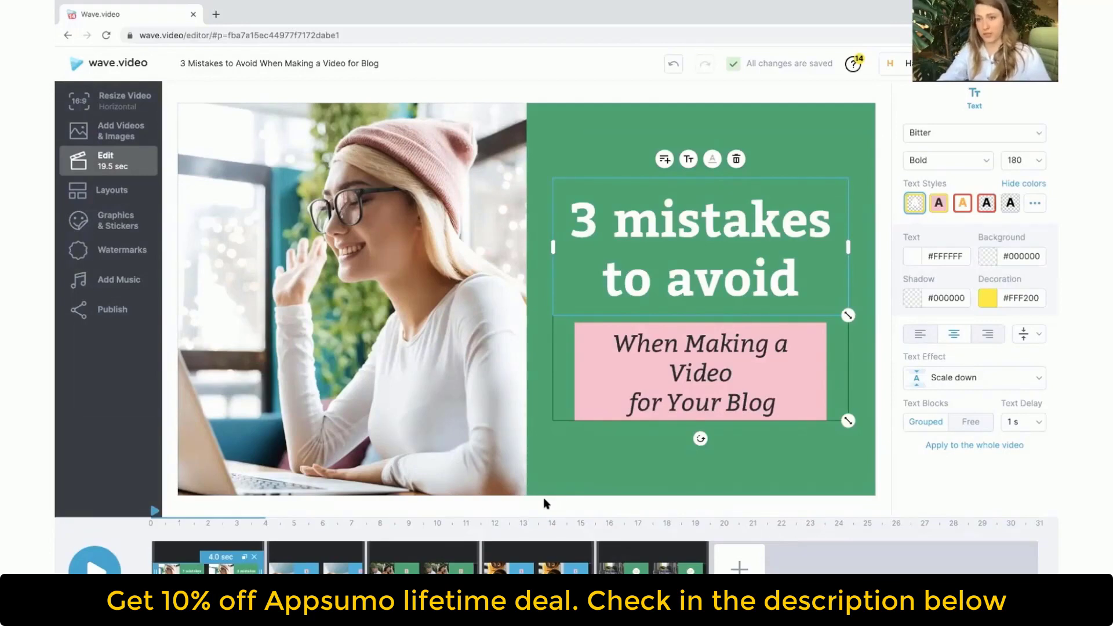
# Replace the first scene's headline with "Online yoga classes"
pyautogui.click(800, 281)
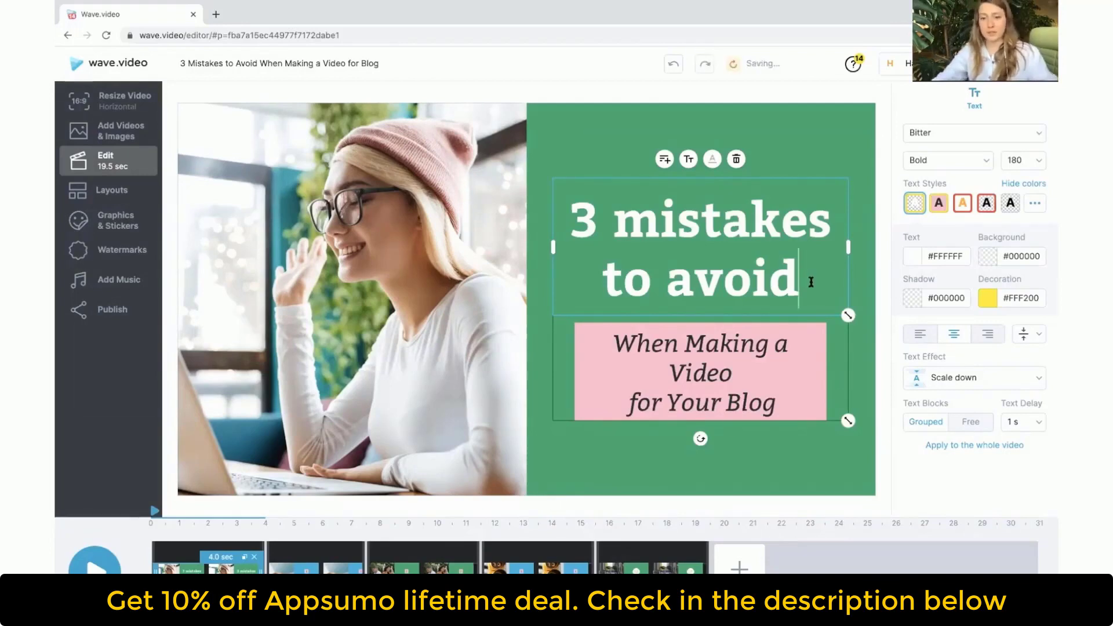
pyautogui.moveTo(800, 281); pyautogui.dragTo(582, 217)
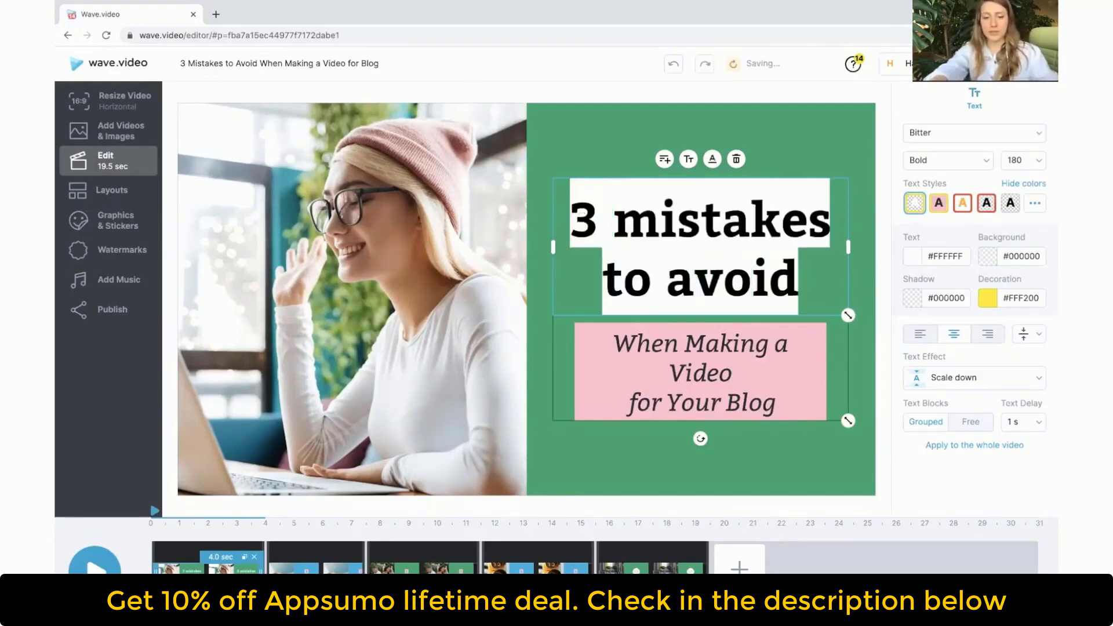
pyautogui.write('Online')
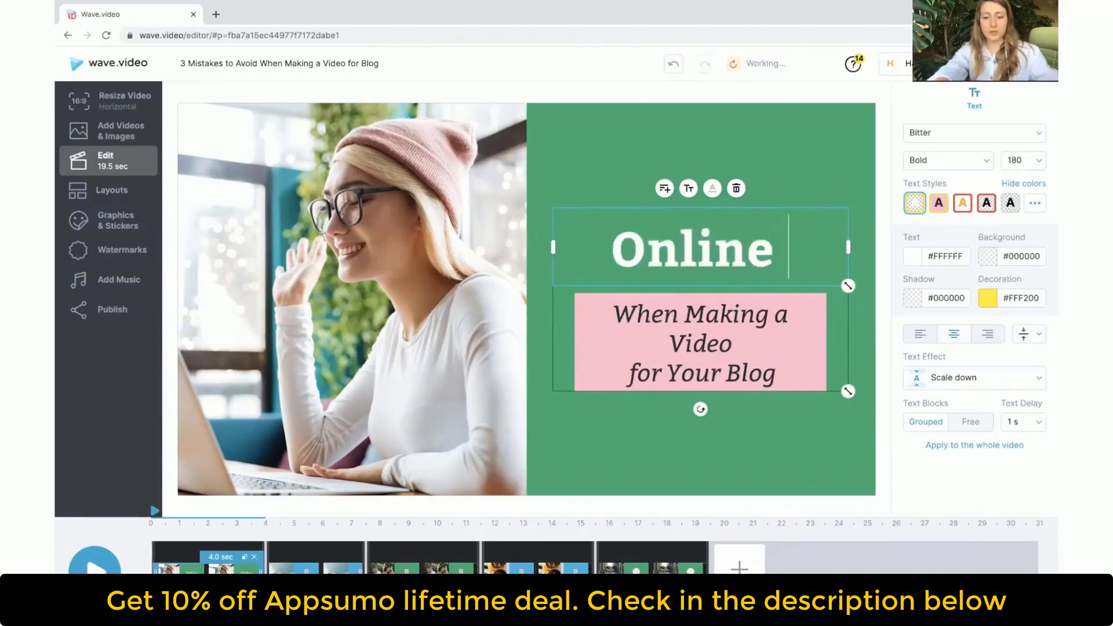
pyautogui.write(' yoga c')
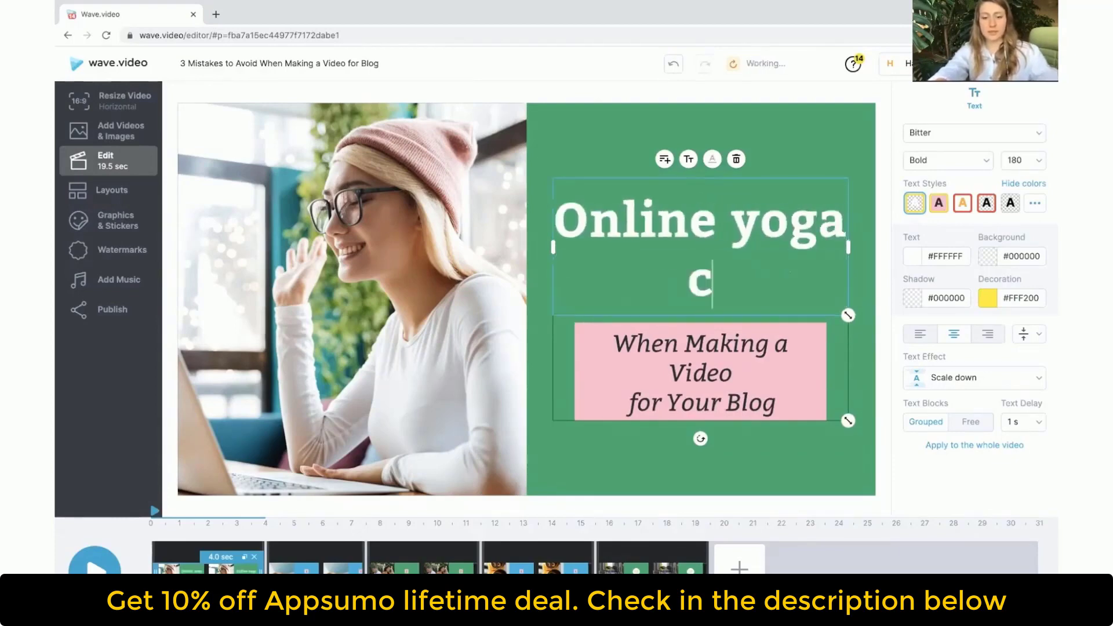
pyautogui.write('lasses')
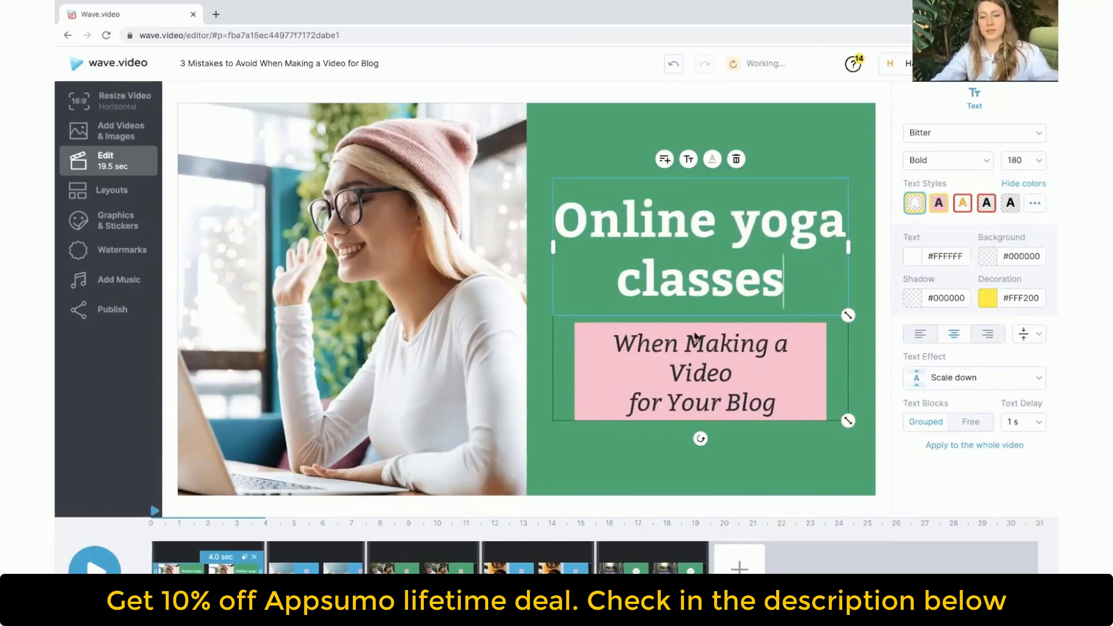
# Replace the first scene's pink subtitle with "with" followed by the instructor's first name
pyautogui.click(719, 348)
pyautogui.moveTo(795, 404); pyautogui.dragTo(612, 344)
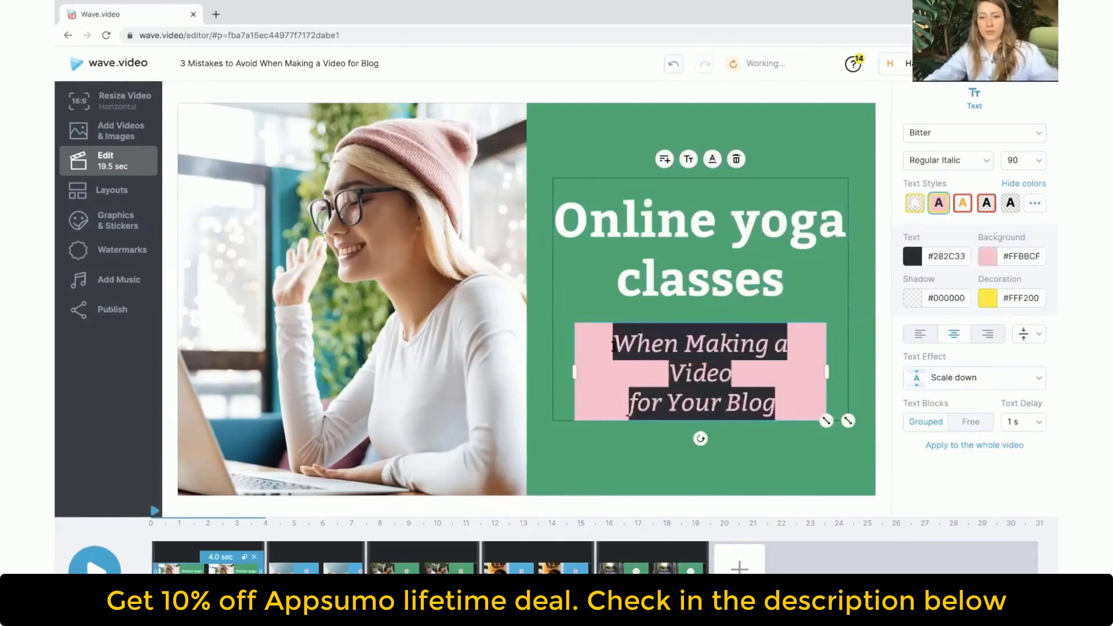
pyautogui.write('with ')
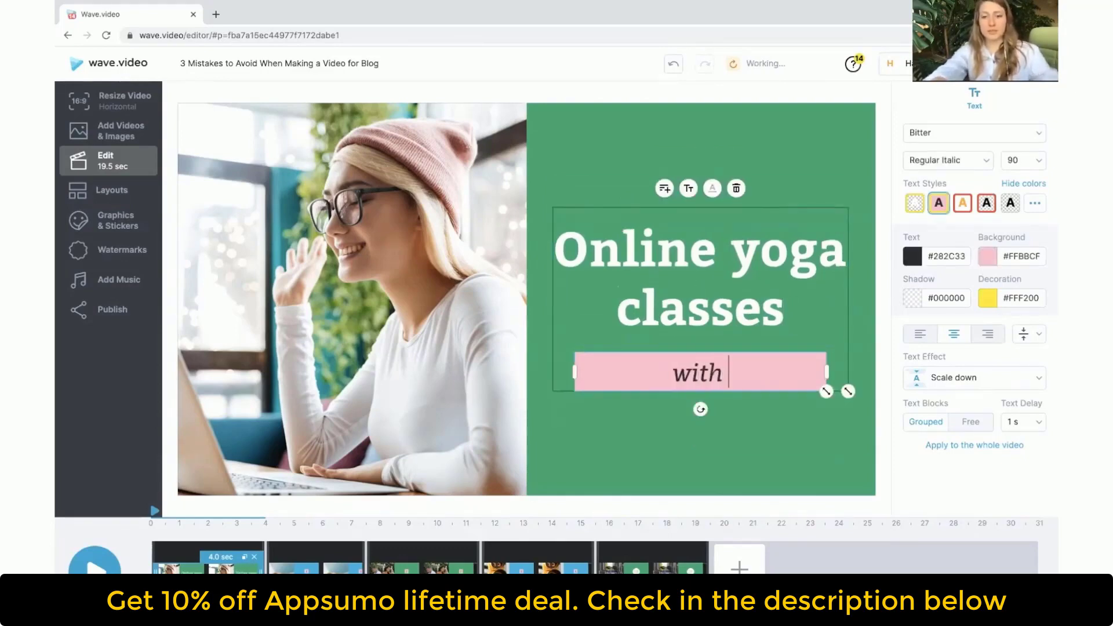
pyautogui.write('Maria')
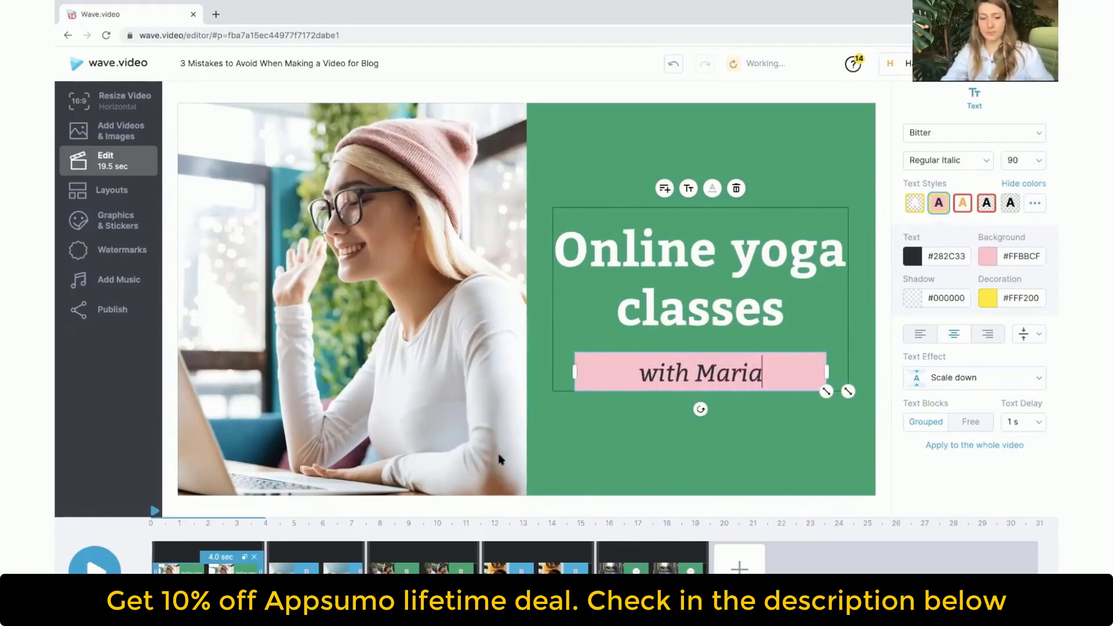
# Replace the second scene's text with "Breath out the anxiety"
pyautogui.click(333, 566)
pyautogui.click(736, 178)
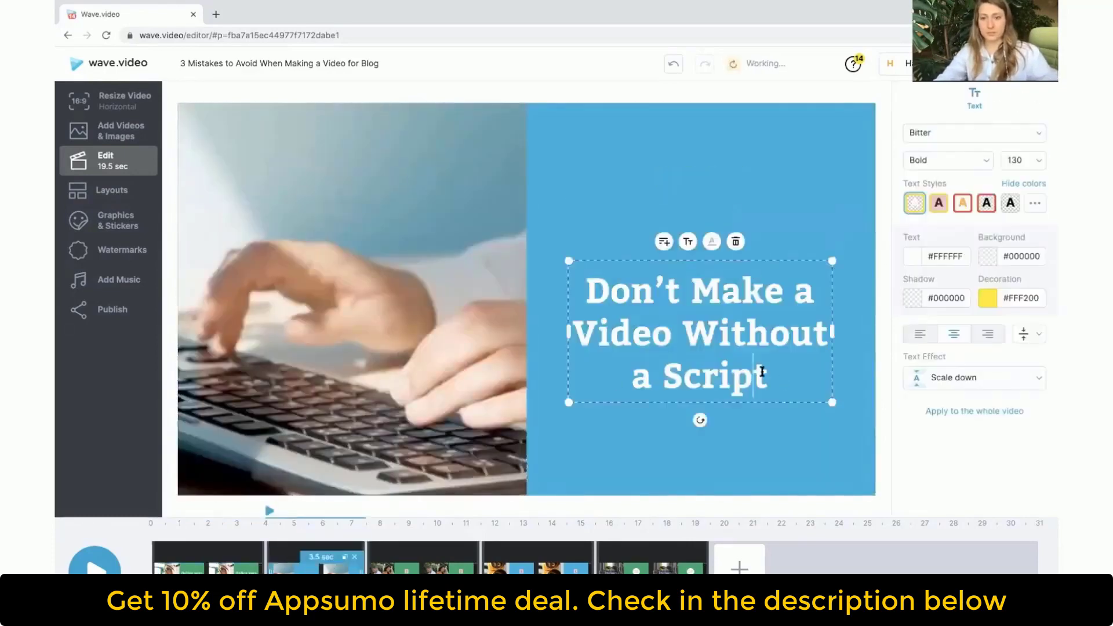
pyautogui.hotkey('ctrl', 'a')
pyautogui.write('Breath out the anxiety')
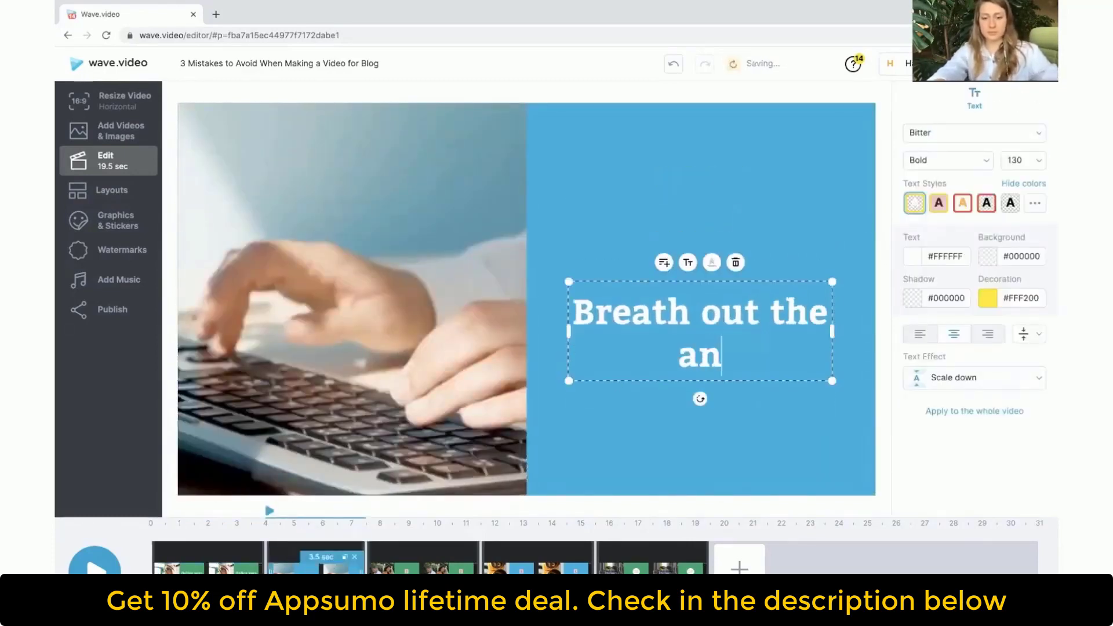
# Replace the third scene's text with "Breath in the joy"
pyautogui.click(438, 510)
pyautogui.hotkey('ctrl', 'a')
pyautogui.write('Breath in tjhe')
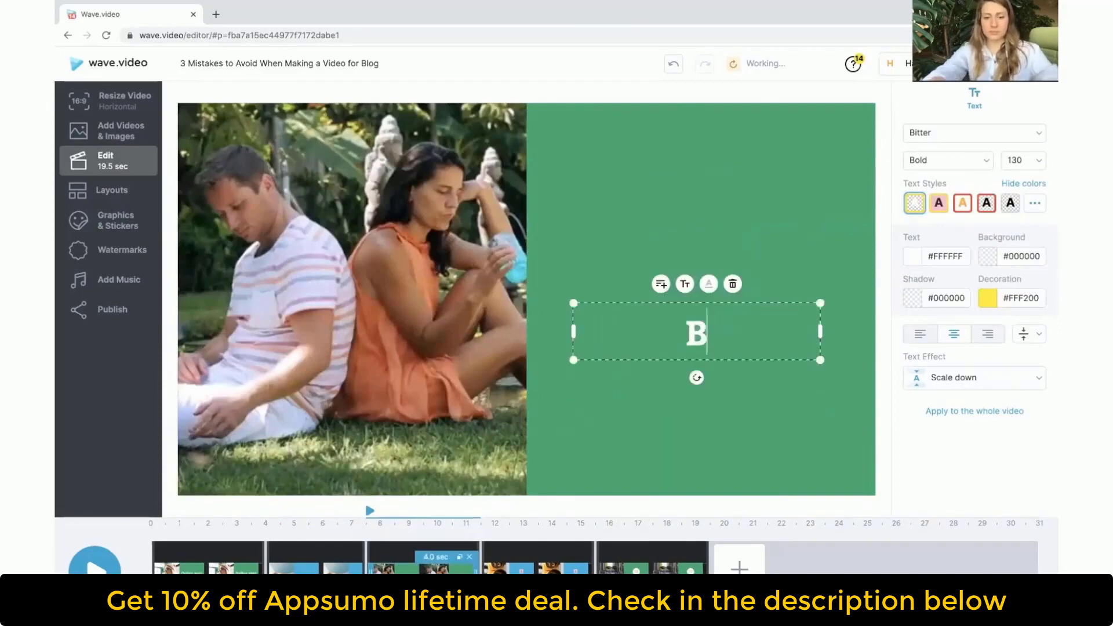
pyautogui.press('BackSpace')
pyautogui.press('BackSpace')
pyautogui.press('BackSpace')
pyautogui.write('he joy')
# Replace the fourth scene's text with "Every Sunday", "10 am" and, after a blank line, "#StayHome"
pyautogui.click(519, 559)
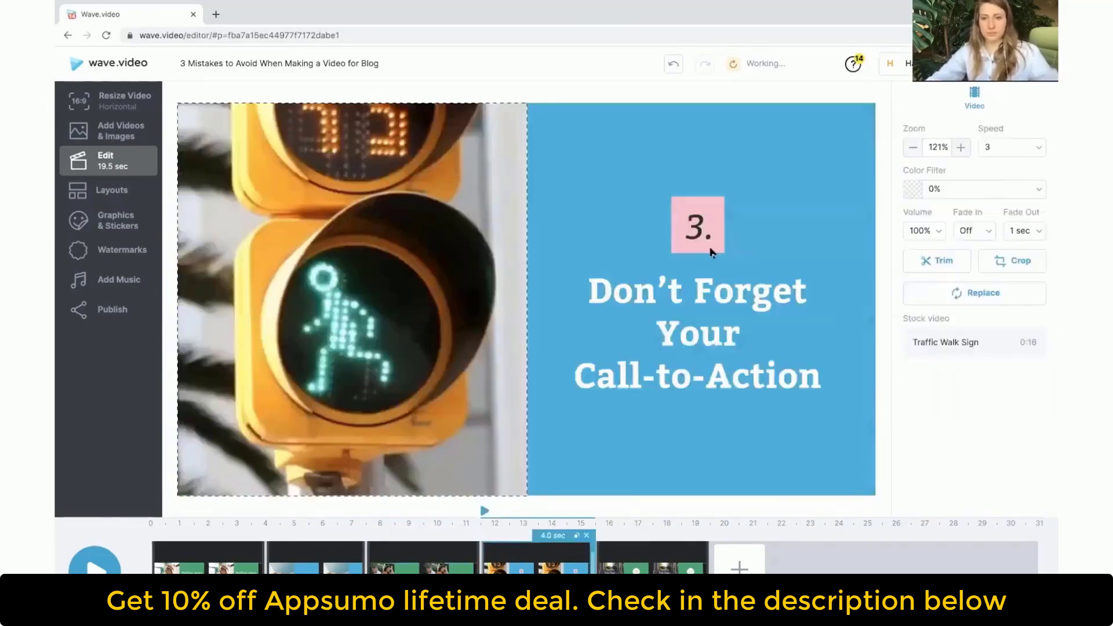
pyautogui.click(817, 379)
pyautogui.hotkey('ctrl', 'a')
pyautogui.write('Every Sunday')
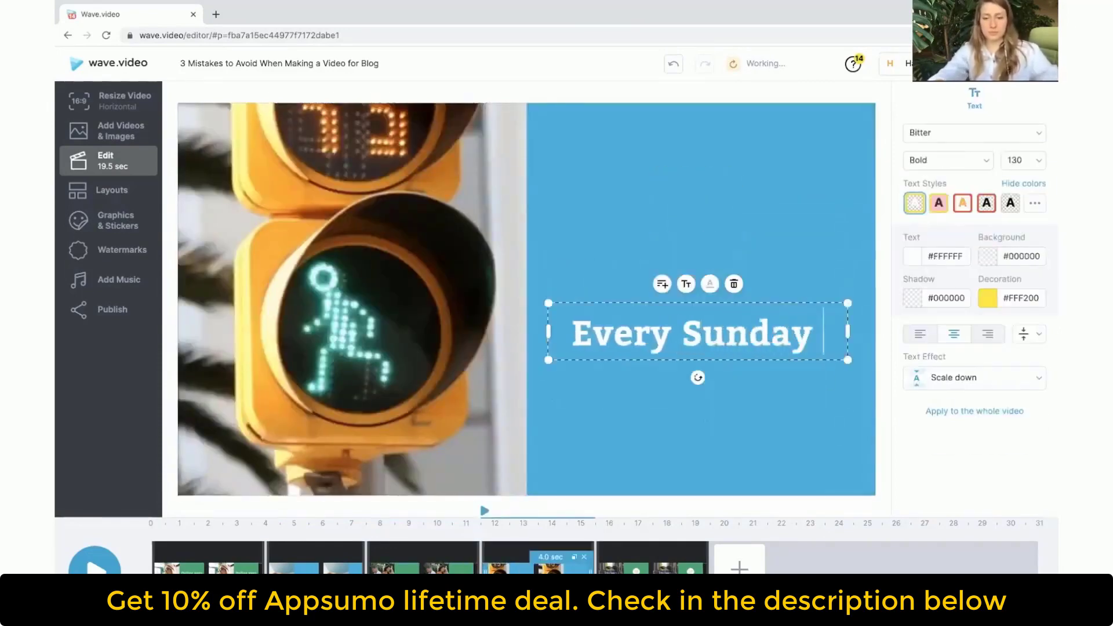
pyautogui.press('Return')
pyautogui.write('10 am')
pyautogui.press('Return')
pyautogui.write('#Sta')
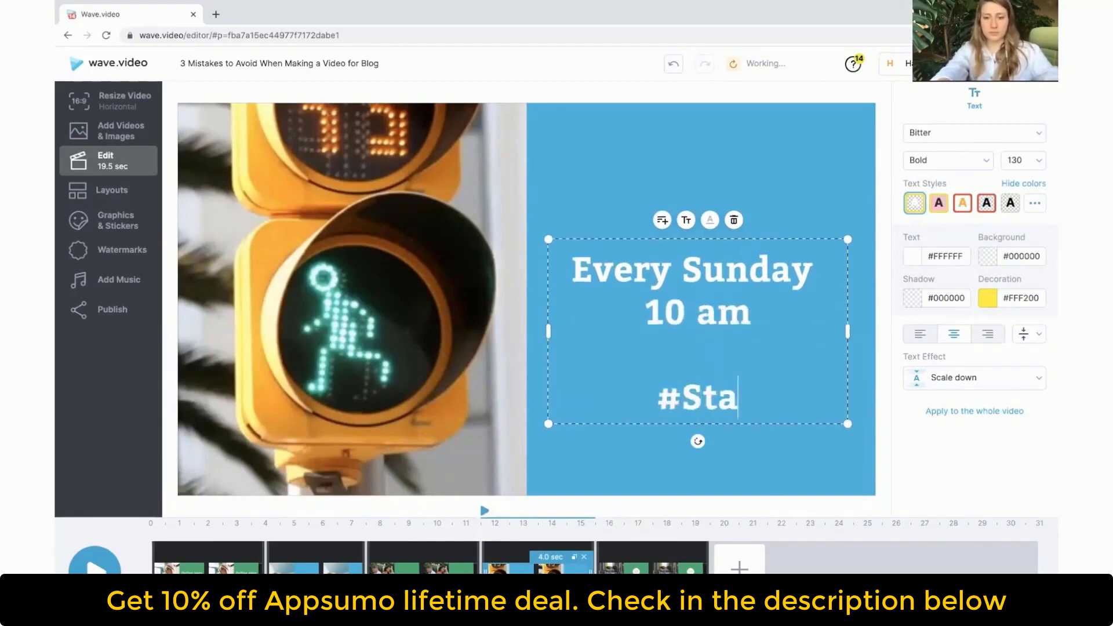
pyautogui.write('yHom')
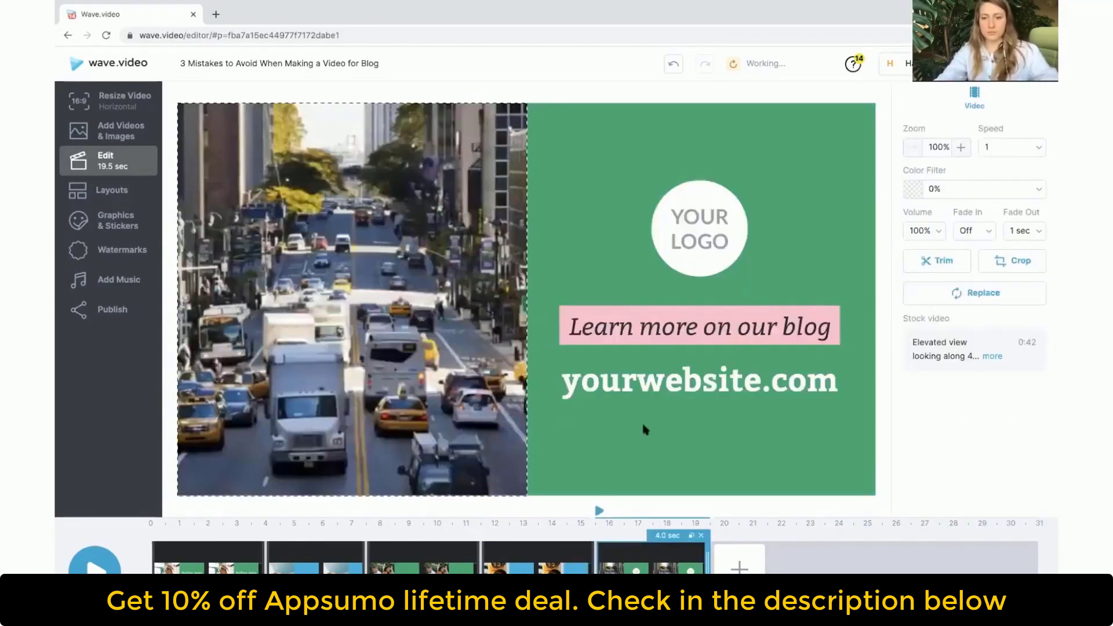
# Change the last scene's call to action to "Sign up now" and its web address to yogawithme.com
pyautogui.click(717, 327)
pyautogui.hotkey('ctrl', 'a')
pyautogui.write('Sign up now')
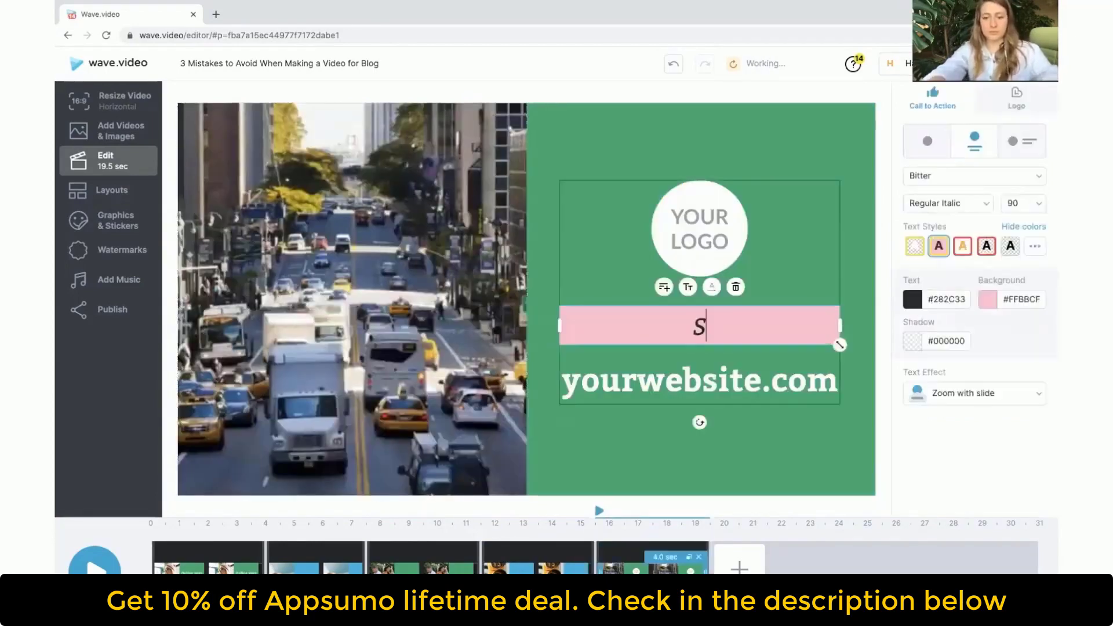
pyautogui.click(565, 379)
pyautogui.doubleClick(562, 379)
pyautogui.write('yogawithme')
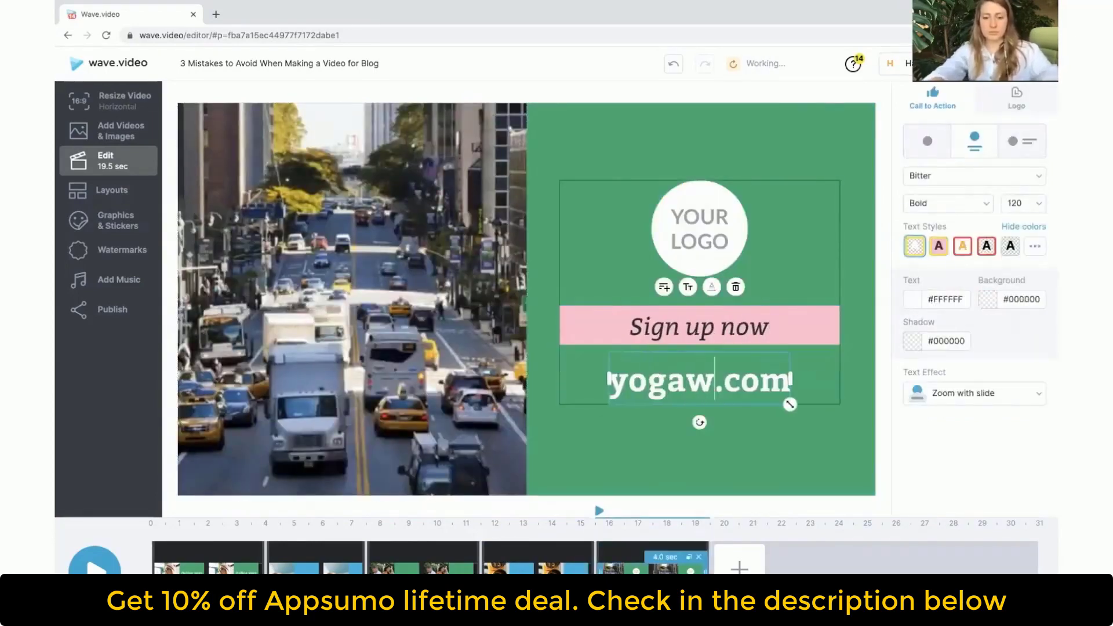
pyautogui.click(569, 448)
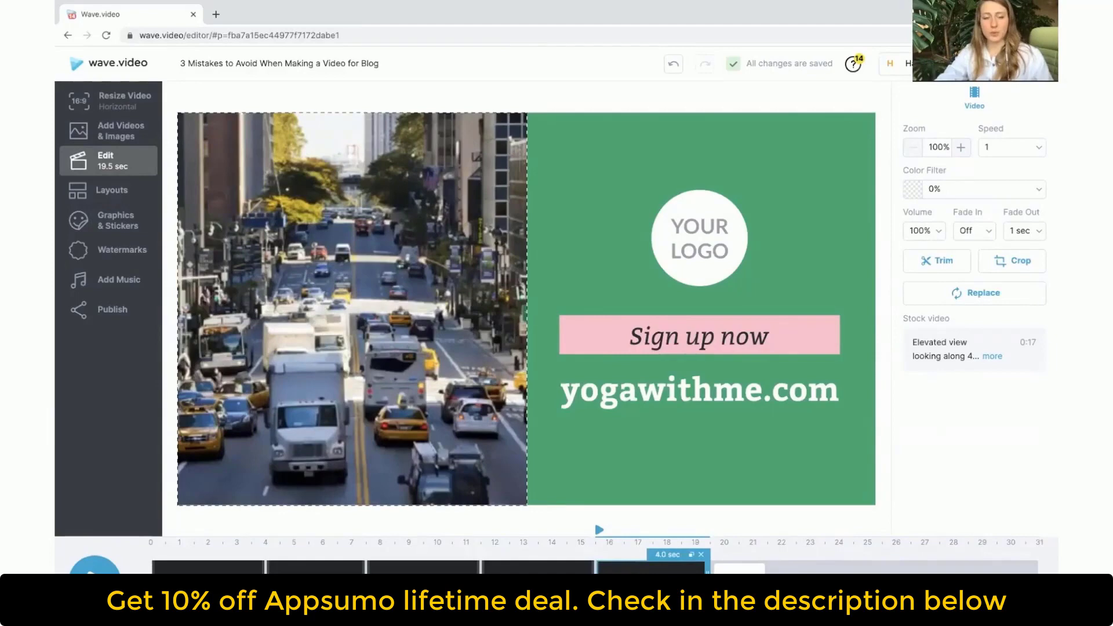
# Search the stock library for "yoga teacher" and replace the first scene's image with the clip of an instructor filming herself on a beach
pyautogui.click(203, 582)
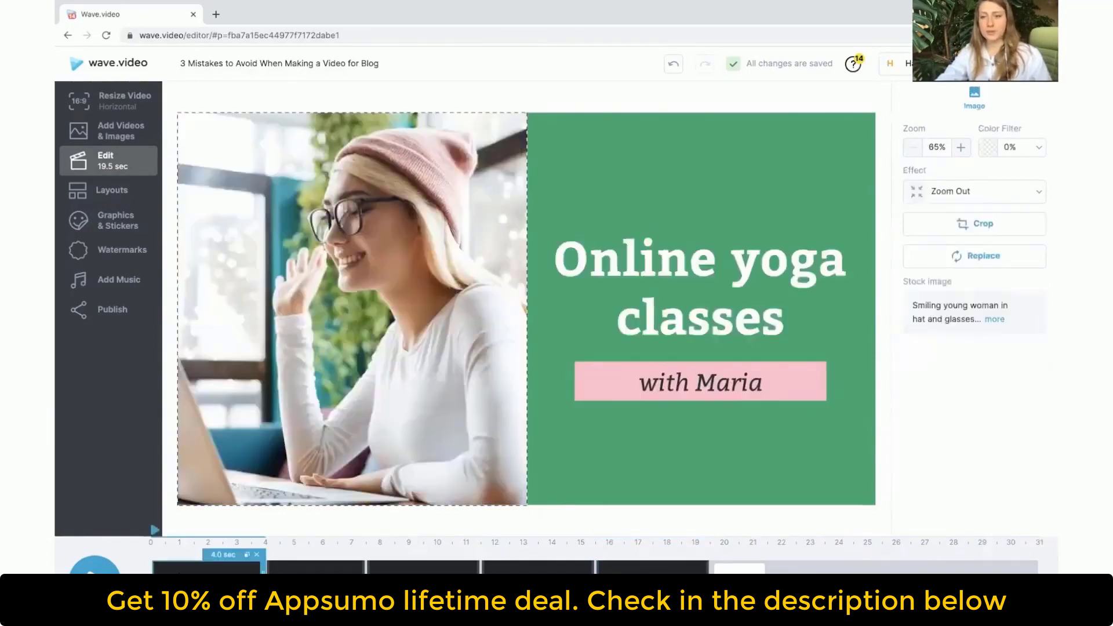
pyautogui.click(981, 258)
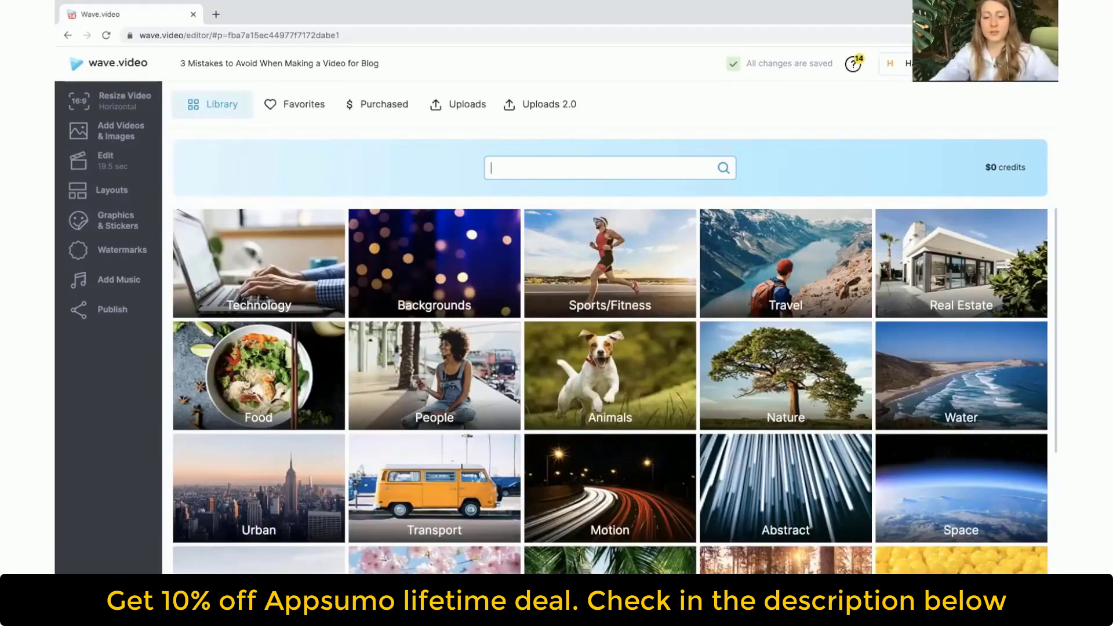
pyautogui.write('yoga ')
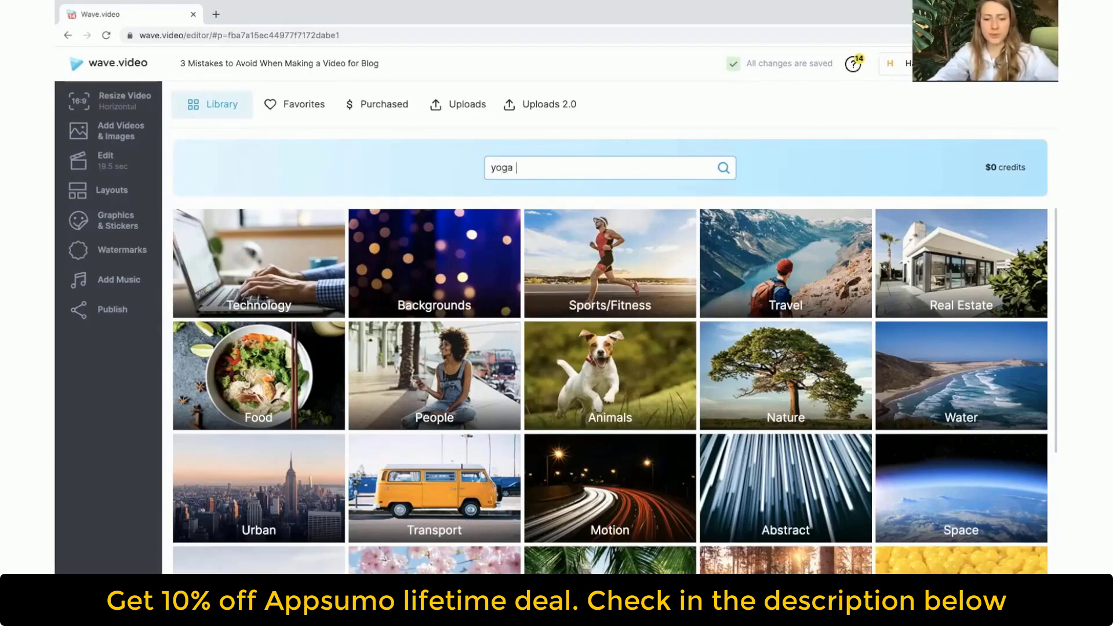
pyautogui.write('teacher')
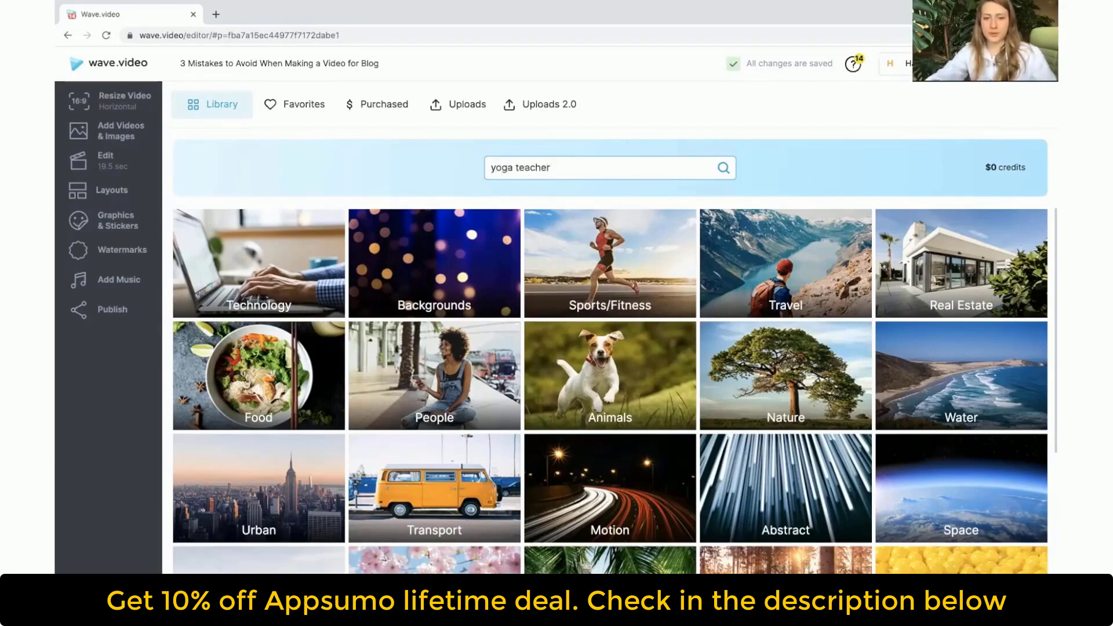
pyautogui.press('Return')
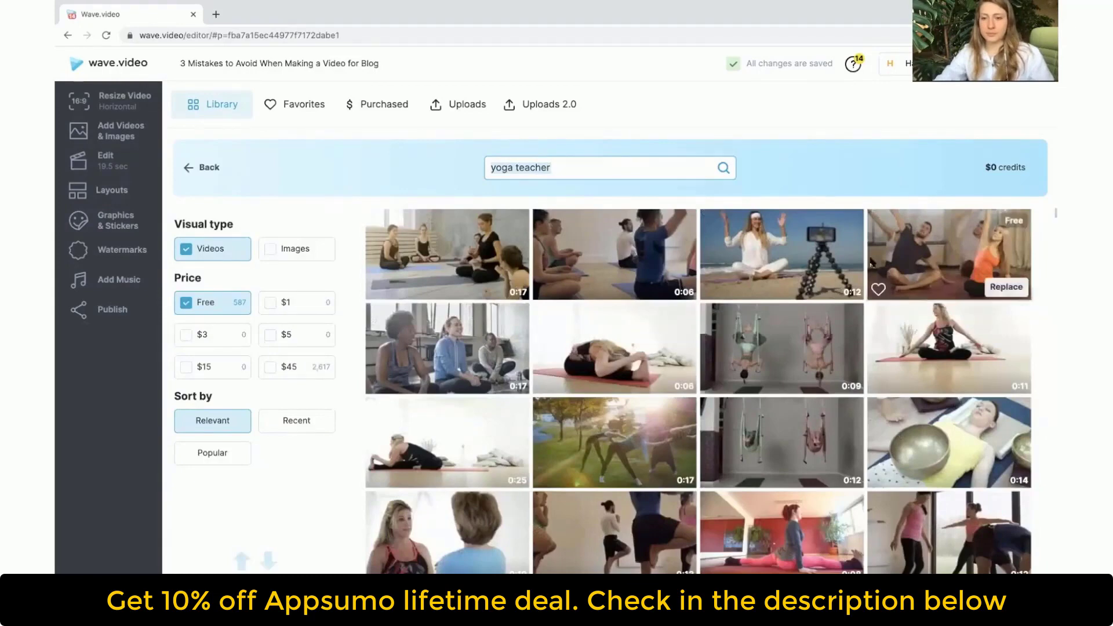
pyautogui.click(838, 292)
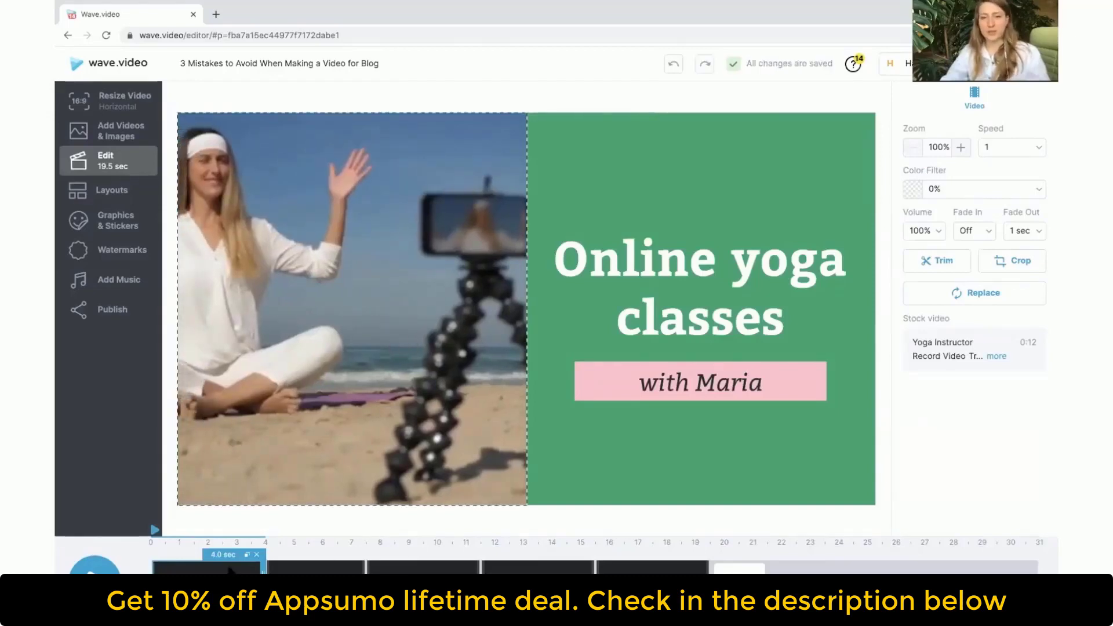
# Replace the second scene's typing clip with the favorite 0:06 portrait clip of a woman in a dark tank top
pyautogui.click(287, 567)
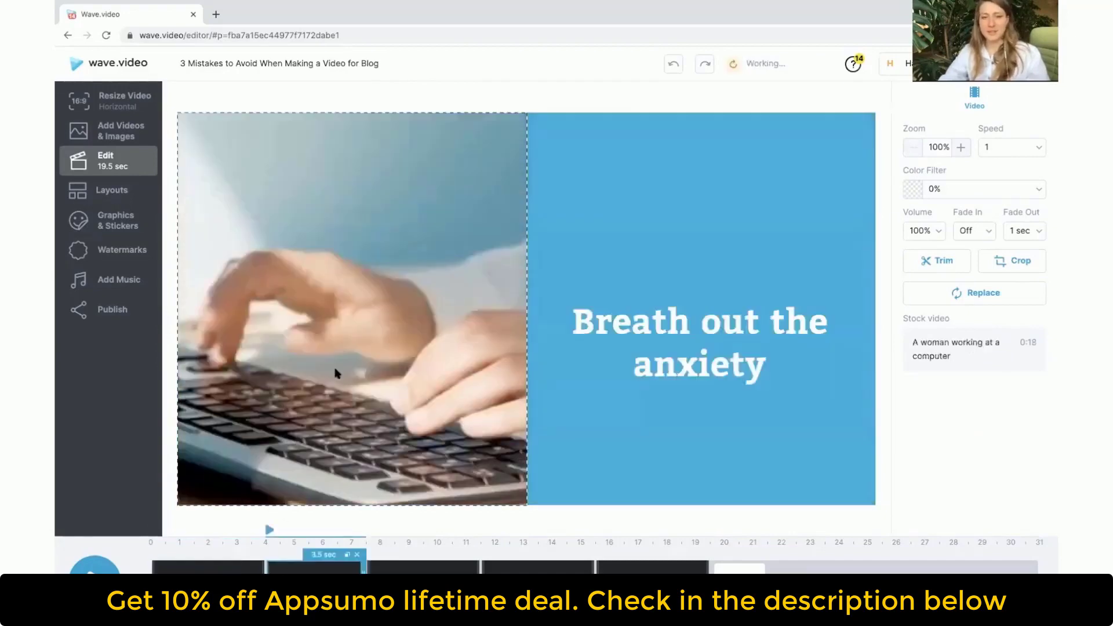
pyautogui.click(971, 296)
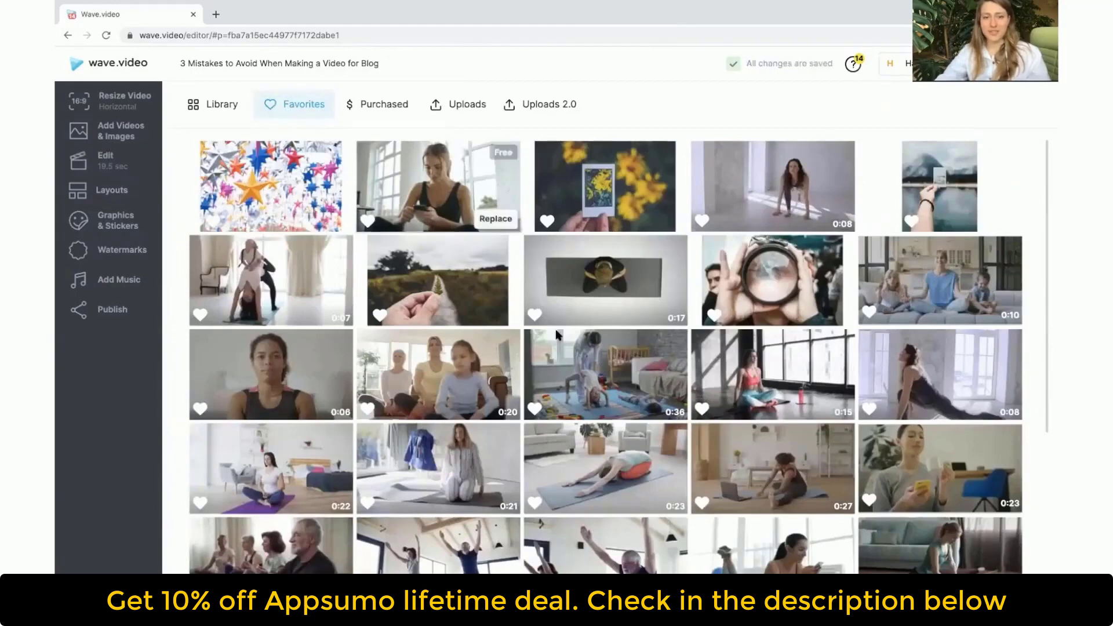
pyautogui.moveTo(556, 335)
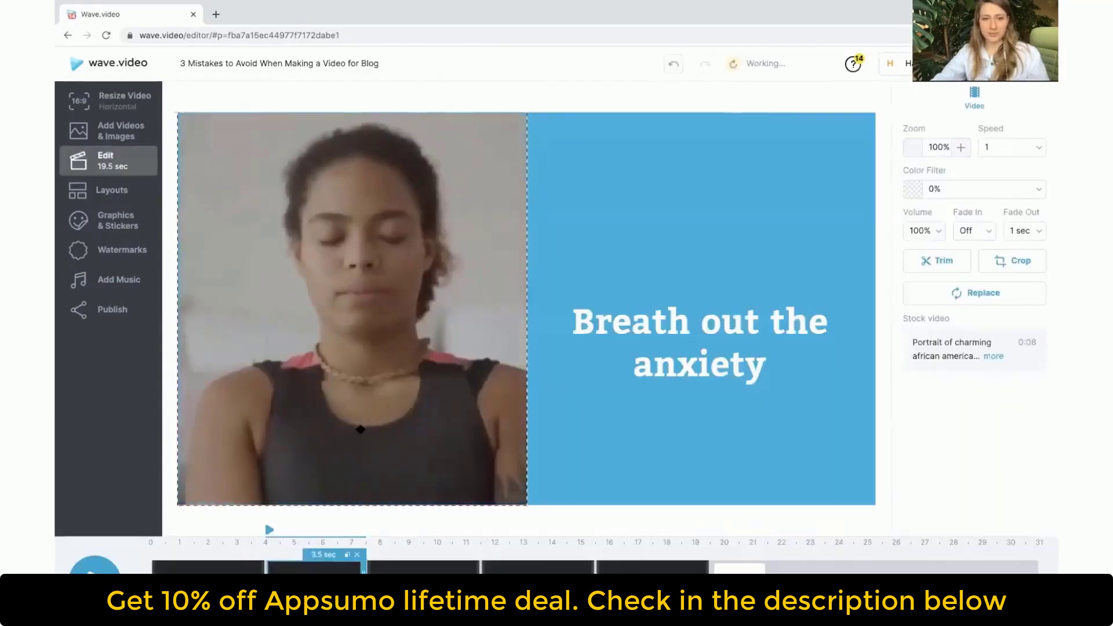
# Replace the third scene's clip with the favorite 0:08 back-bending woman, and the fourth scene's traffic sign with the 0:21 kneeling woman
pyautogui.click(381, 588)
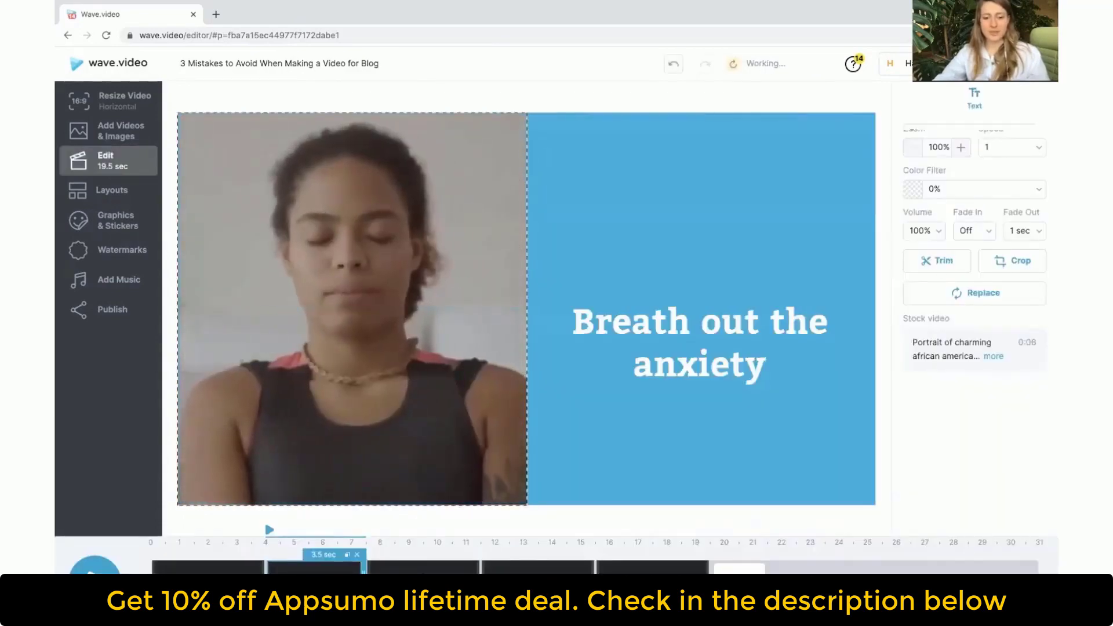
pyautogui.click(405, 400)
pyautogui.click(1018, 297)
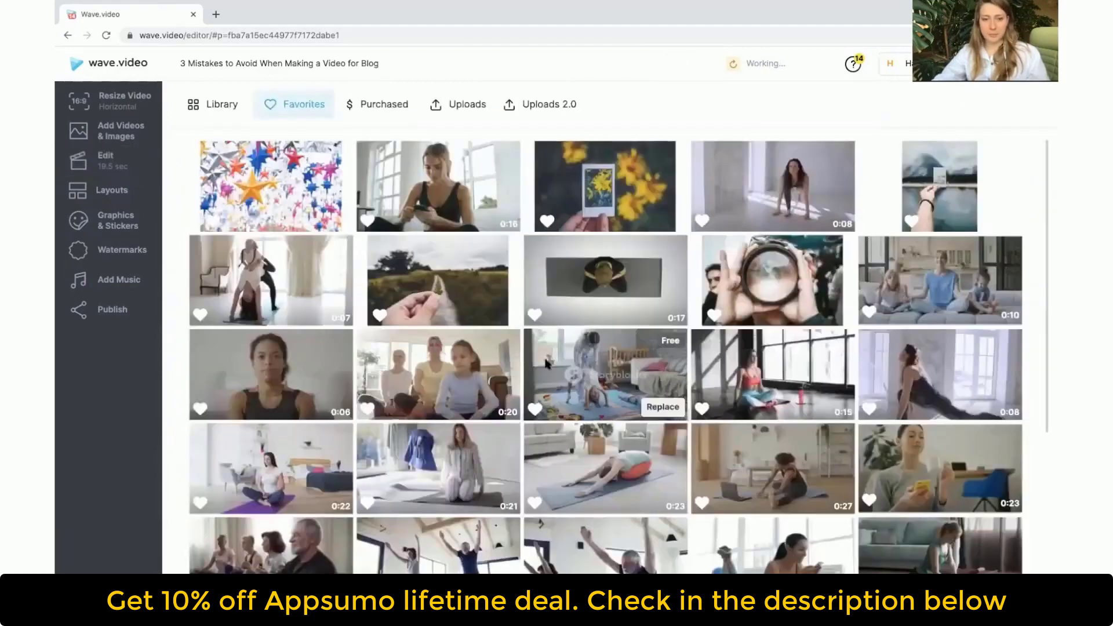
pyautogui.click(996, 407)
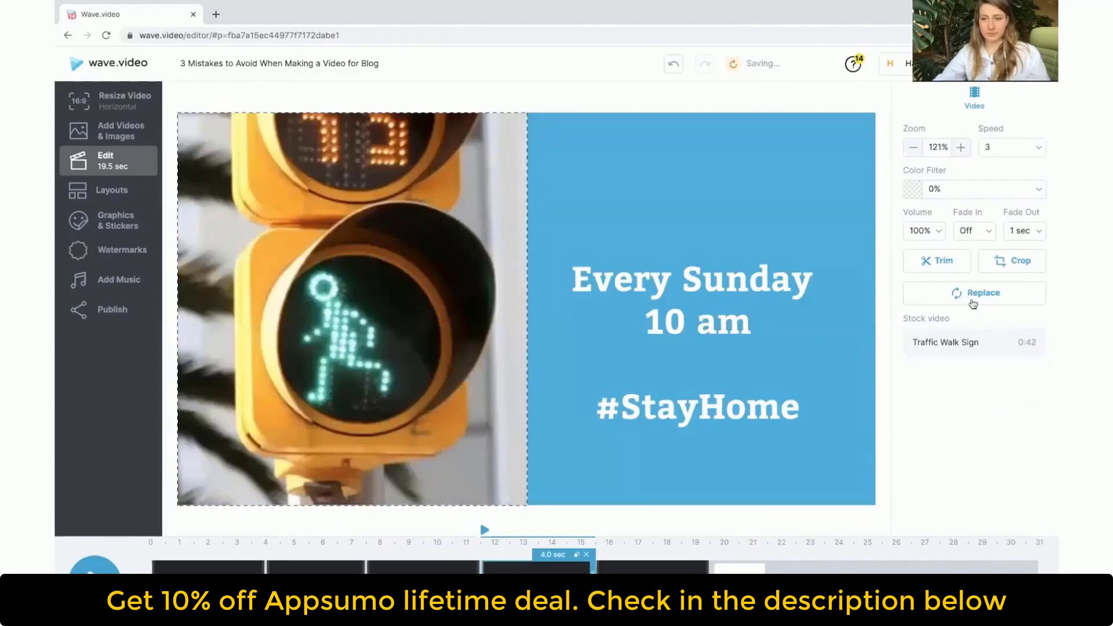
pyautogui.click(983, 293)
pyautogui.click(495, 502)
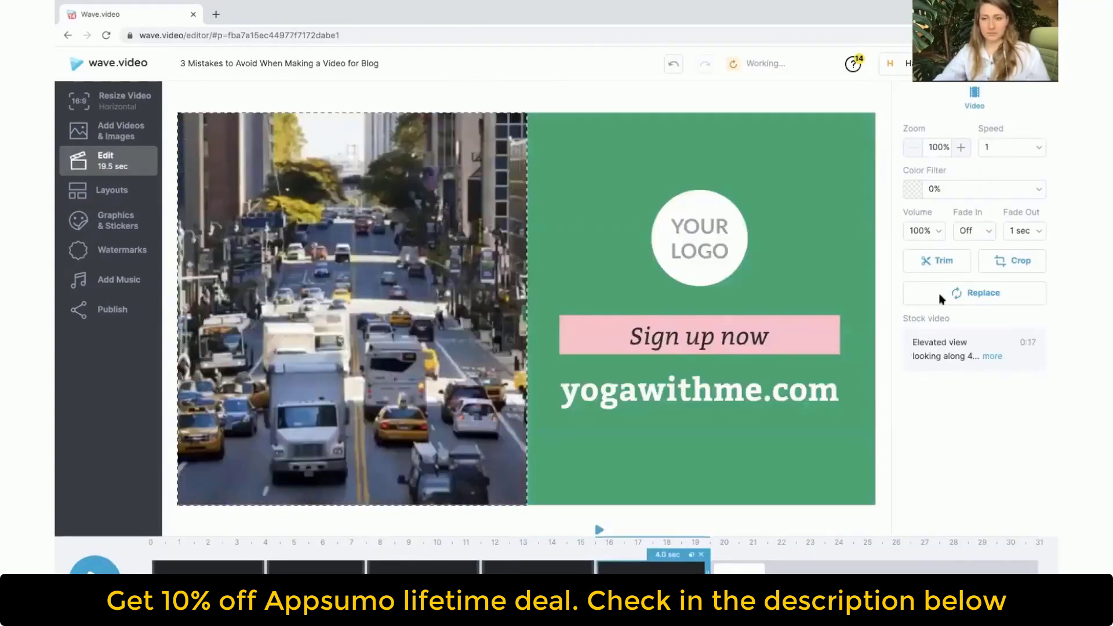
# Replace the last scene's city traffic clip with the favorite free clip of a woman holding a yellow smartphone
pyautogui.click(984, 293)
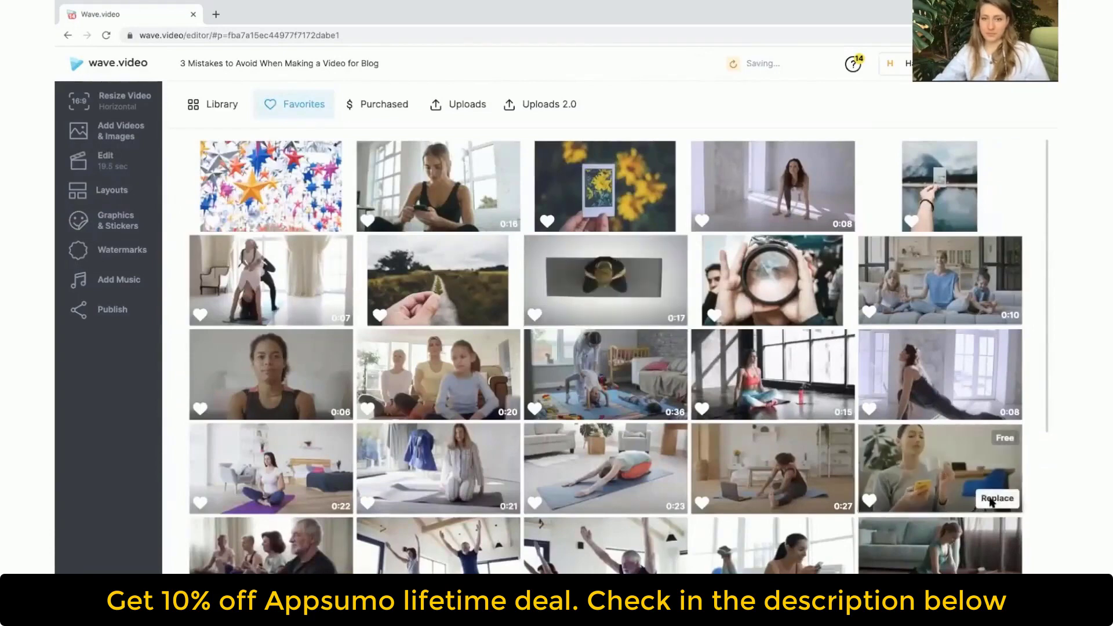
pyautogui.click(996, 499)
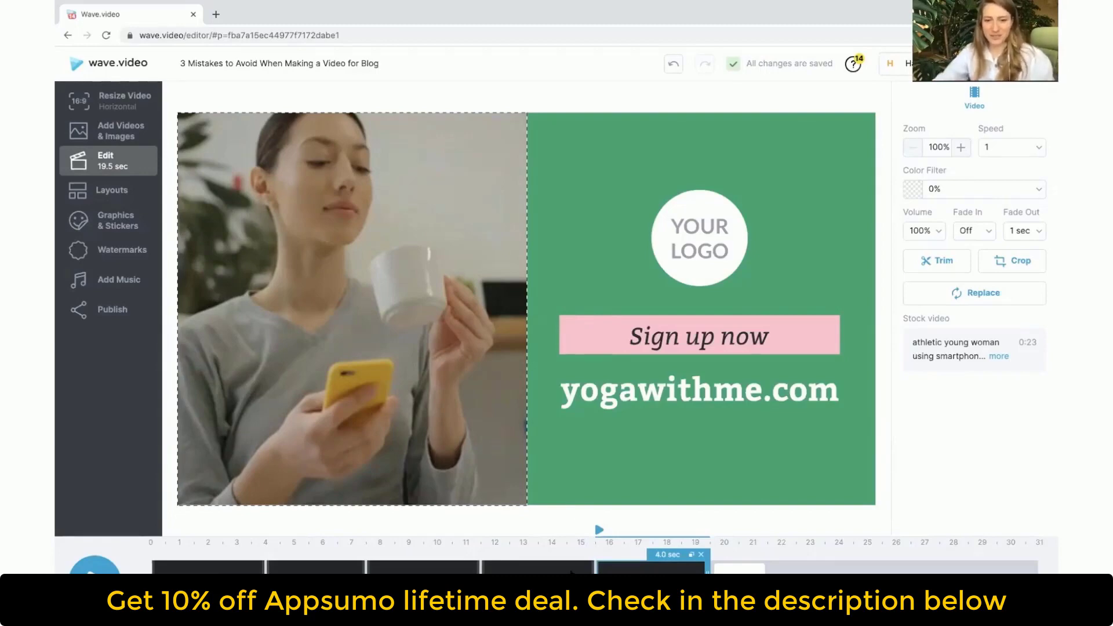
# Move the text blocks of the fourth, third and second scenes slightly higher on their colored halves
pyautogui.click(539, 568)
pyautogui.click(676, 318)
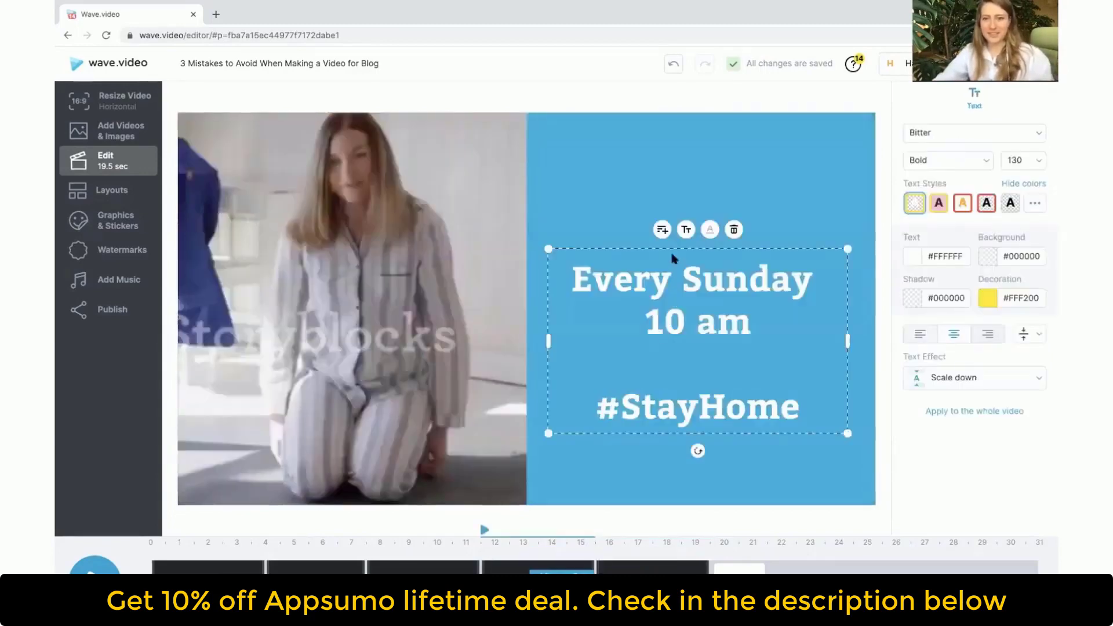
pyautogui.moveTo(680, 246); pyautogui.dragTo(680, 211)
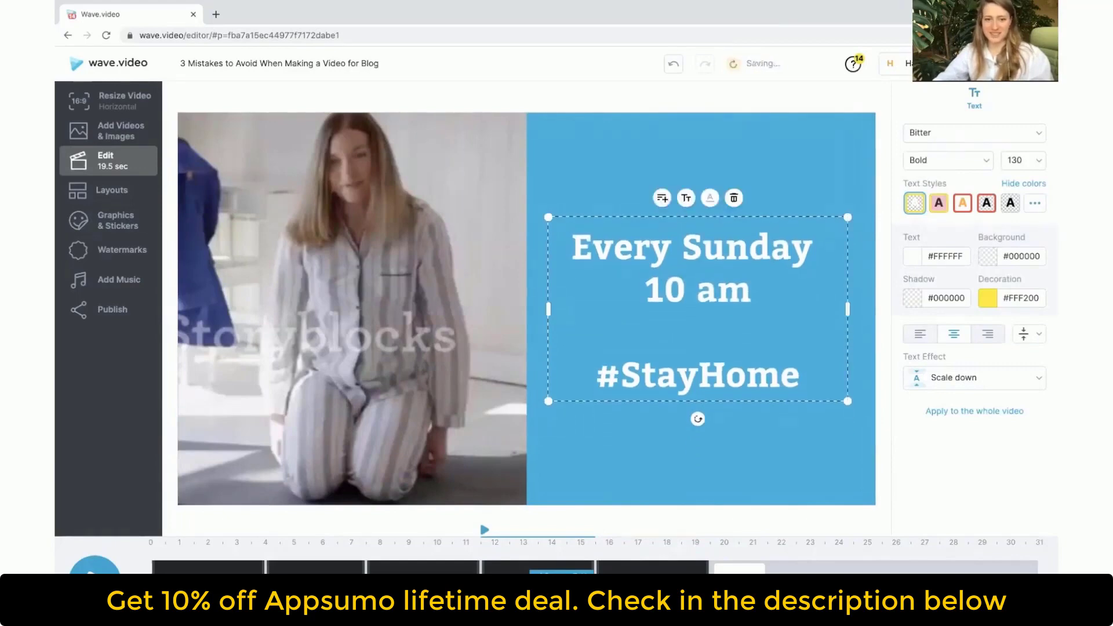
pyautogui.click(429, 565)
pyautogui.click(676, 320)
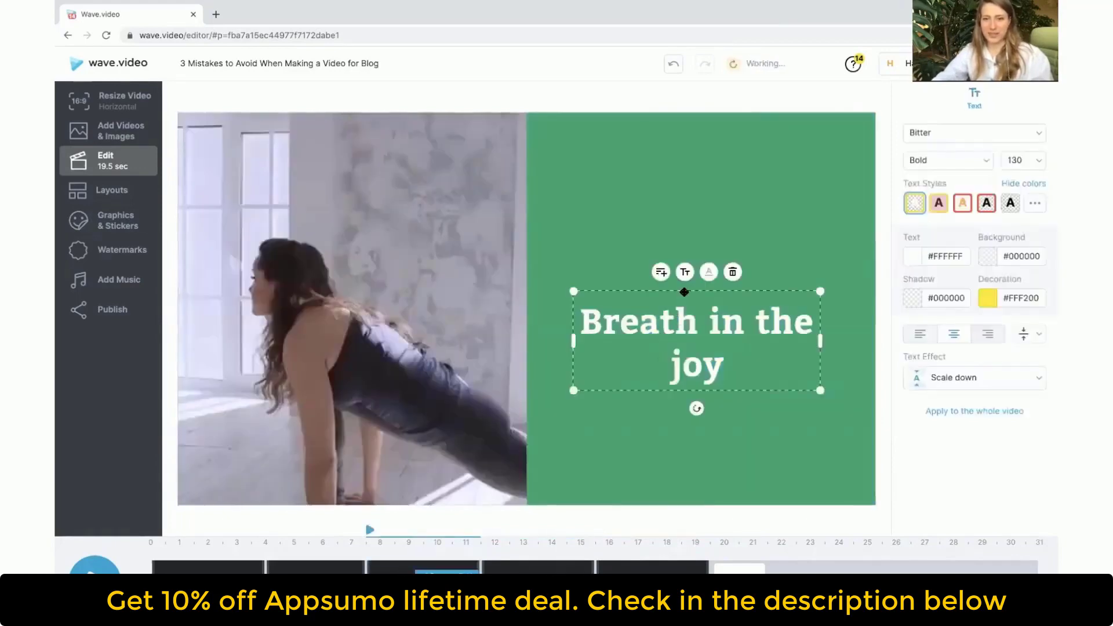
pyautogui.moveTo(684, 291); pyautogui.dragTo(700, 259)
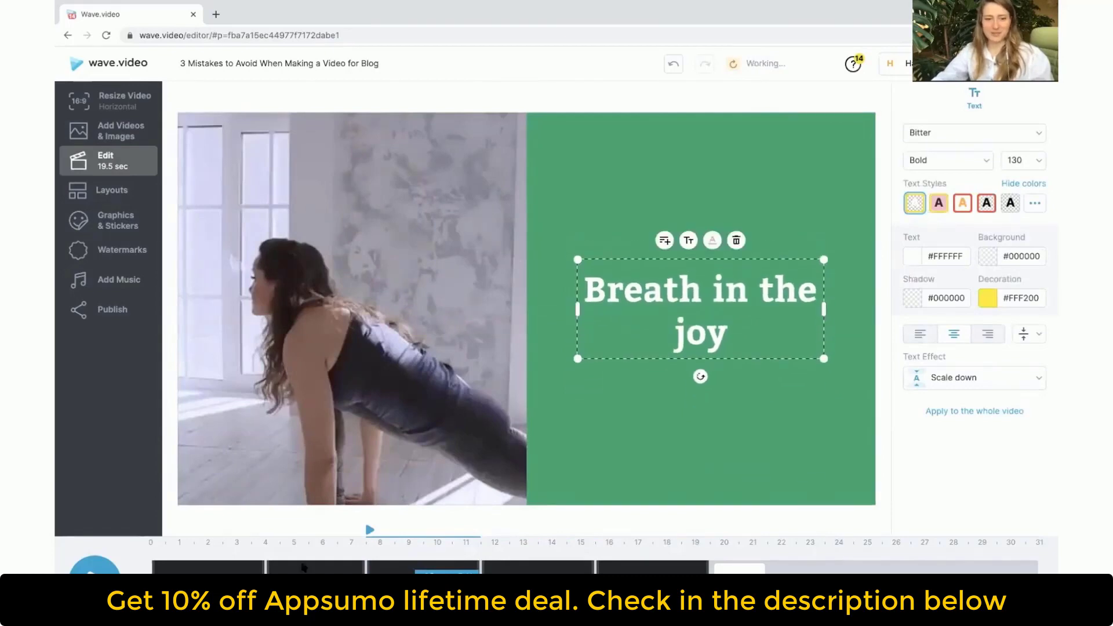
pyautogui.click(302, 567)
pyautogui.moveTo(671, 293); pyautogui.dragTo(670, 259)
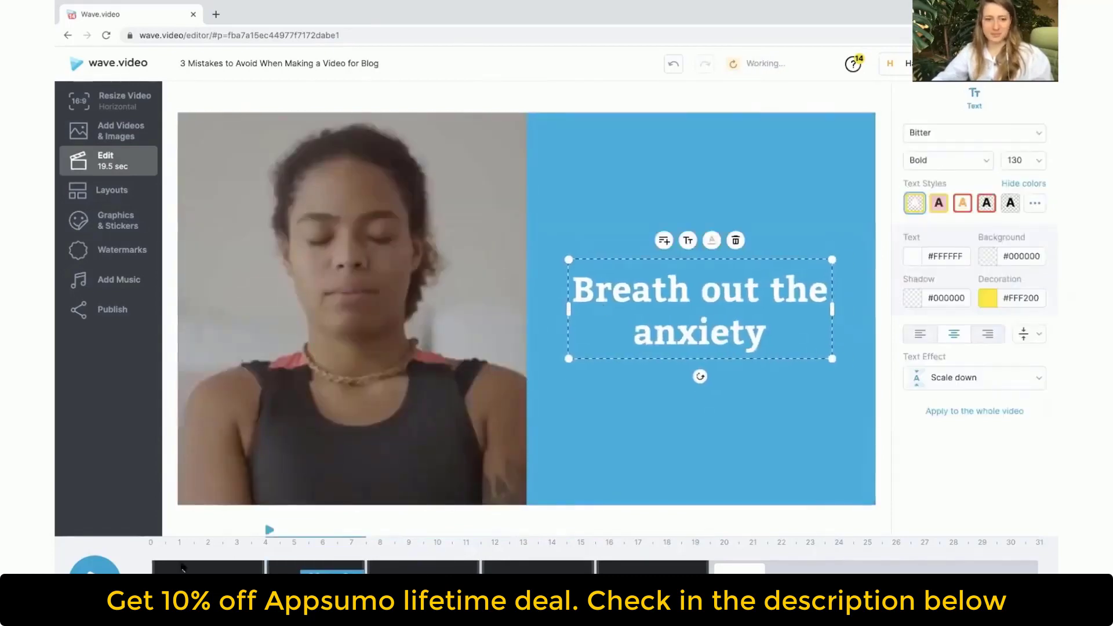
# Change the first scene's background to the lighter green #75DCAB
pyautogui.click(182, 566)
pyautogui.click(313, 567)
pyautogui.click(203, 567)
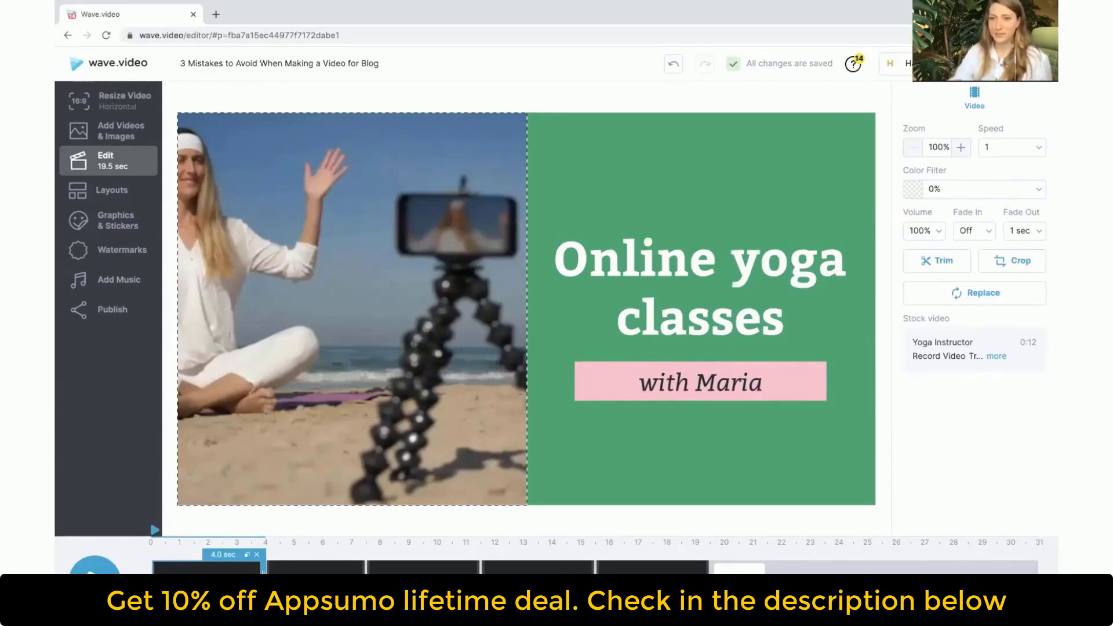
pyautogui.click(725, 132)
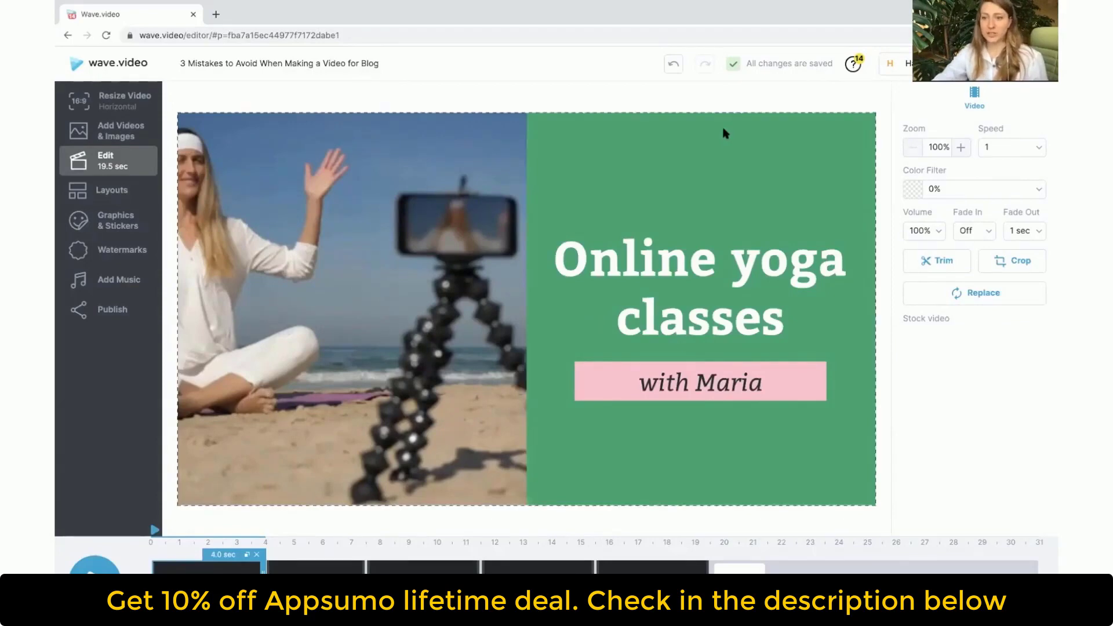
pyautogui.click(912, 186)
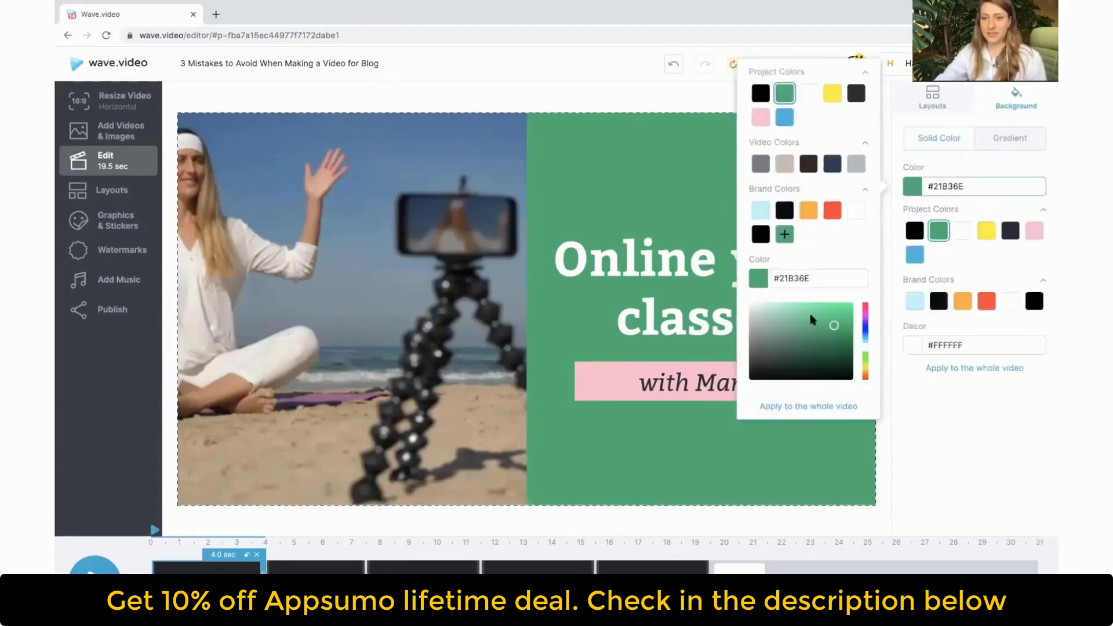
pyautogui.click(799, 314)
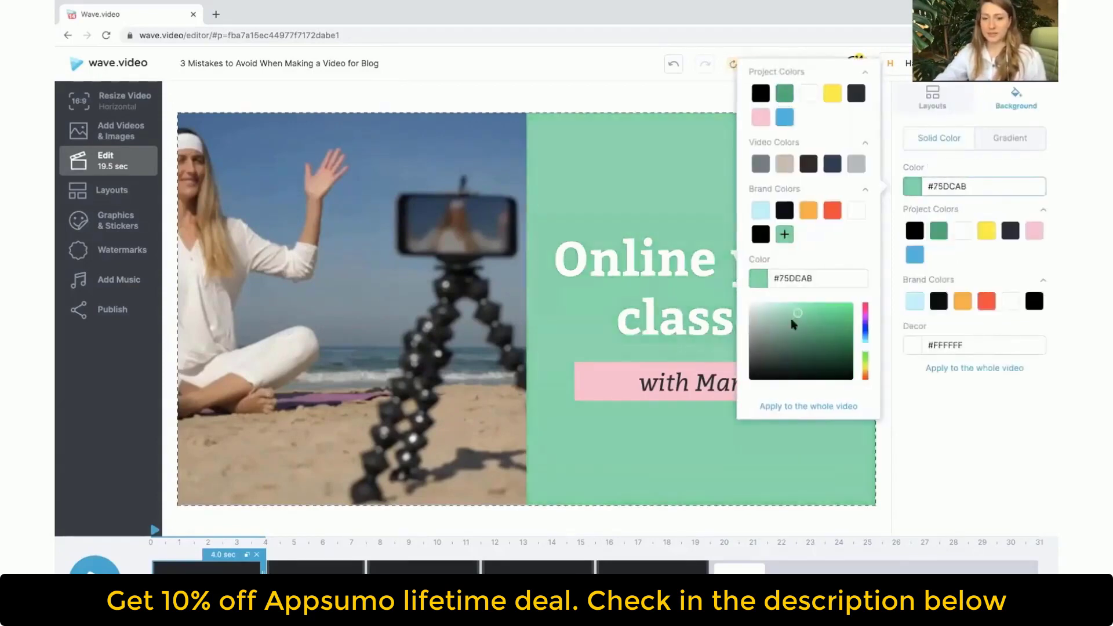
pyautogui.click(618, 384)
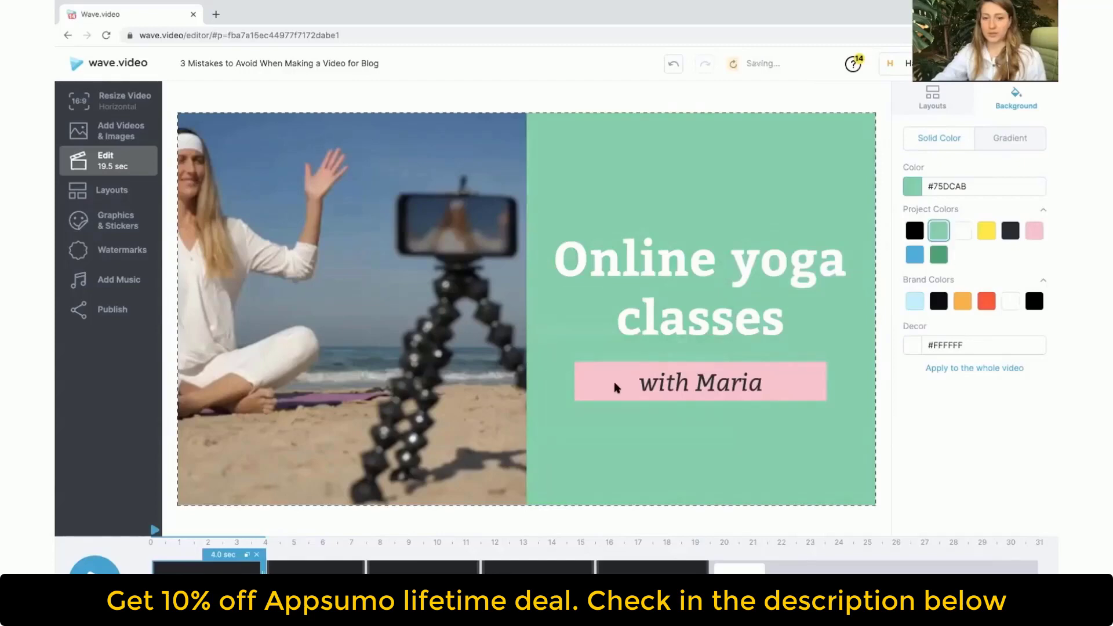
# Set the background of the instructor name caption in the first scene to white
pyautogui.click(616, 387)
pyautogui.click(987, 258)
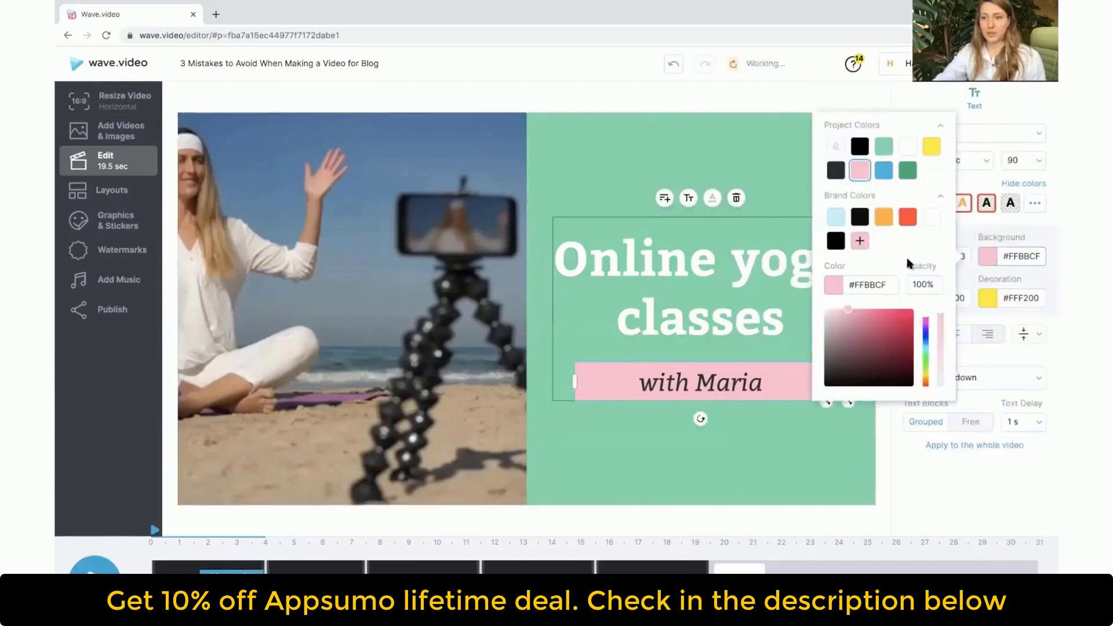
pyautogui.click(933, 223)
# Change the second scene's background to a softer light blue
pyautogui.click(335, 571)
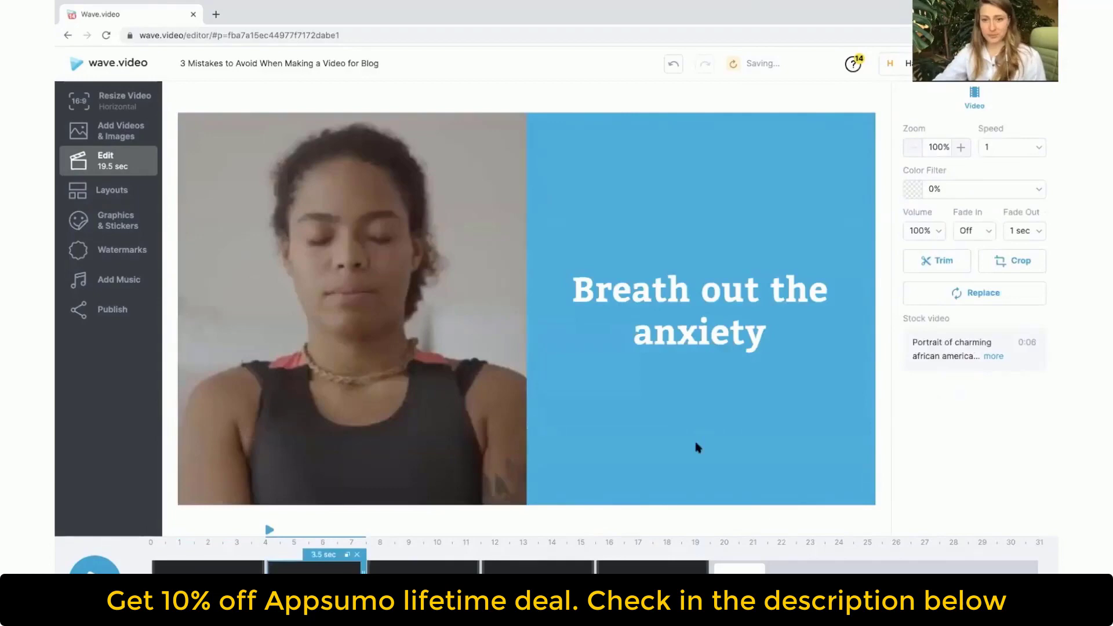
pyautogui.click(695, 446)
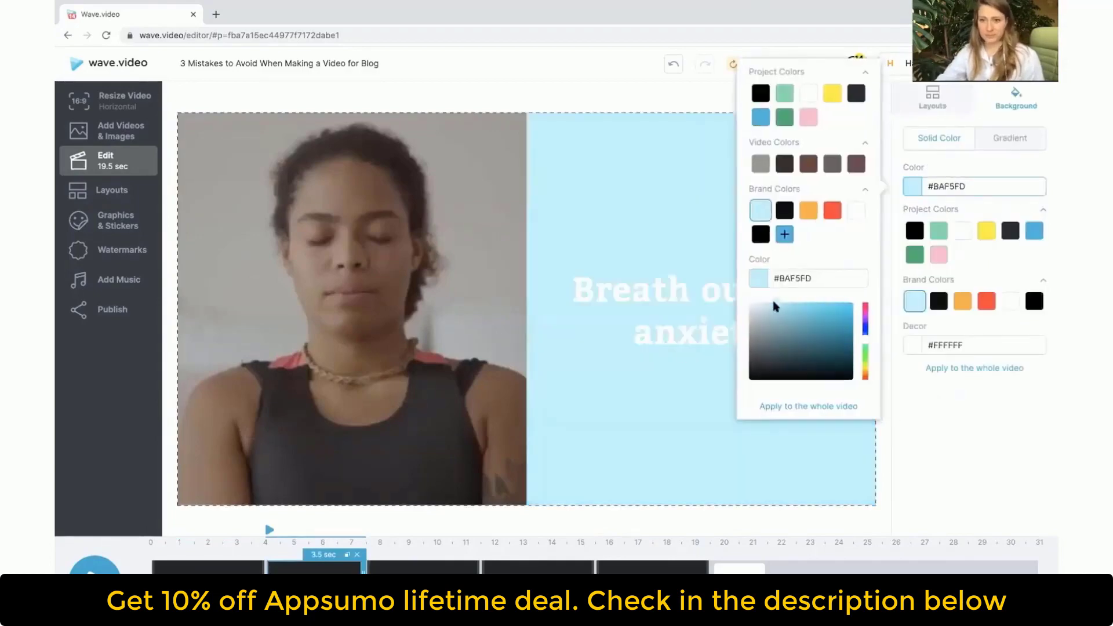
pyautogui.click(774, 306)
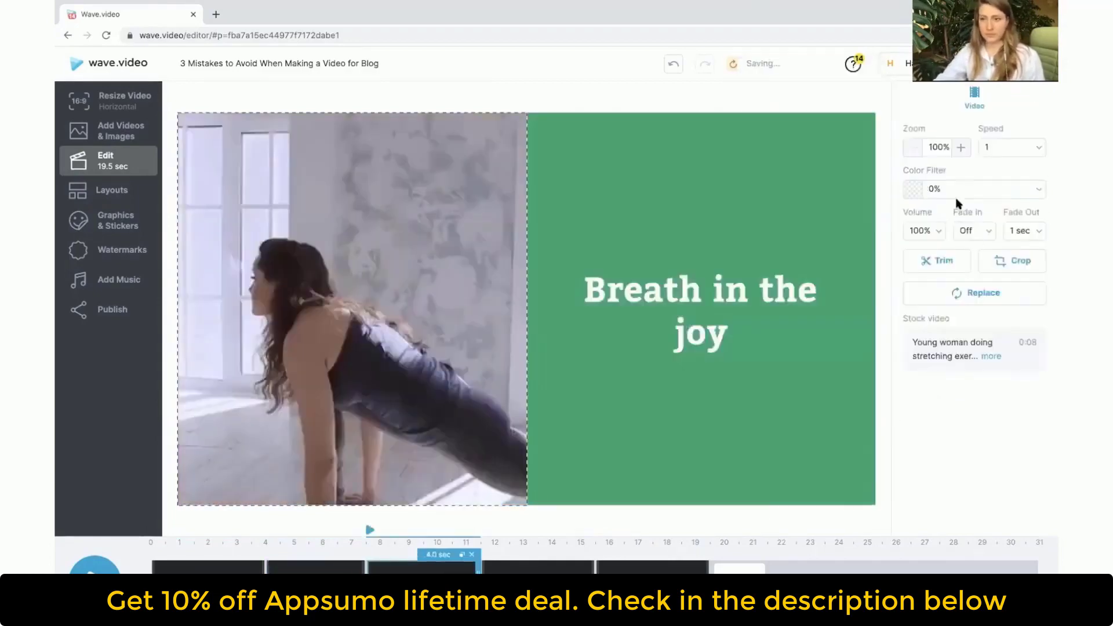
# Change the third scene's background to the brand orange and lighten it to a pale orange
pyautogui.click(762, 259)
pyautogui.click(959, 302)
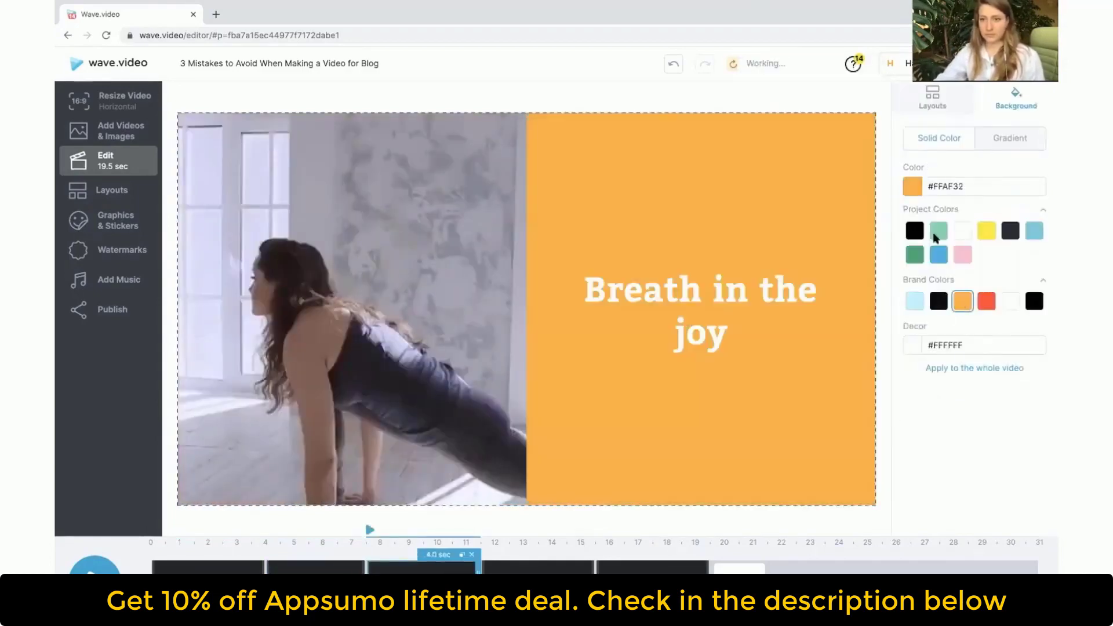
pyautogui.click(912, 186)
pyautogui.moveTo(832, 302); pyautogui.dragTo(777, 308)
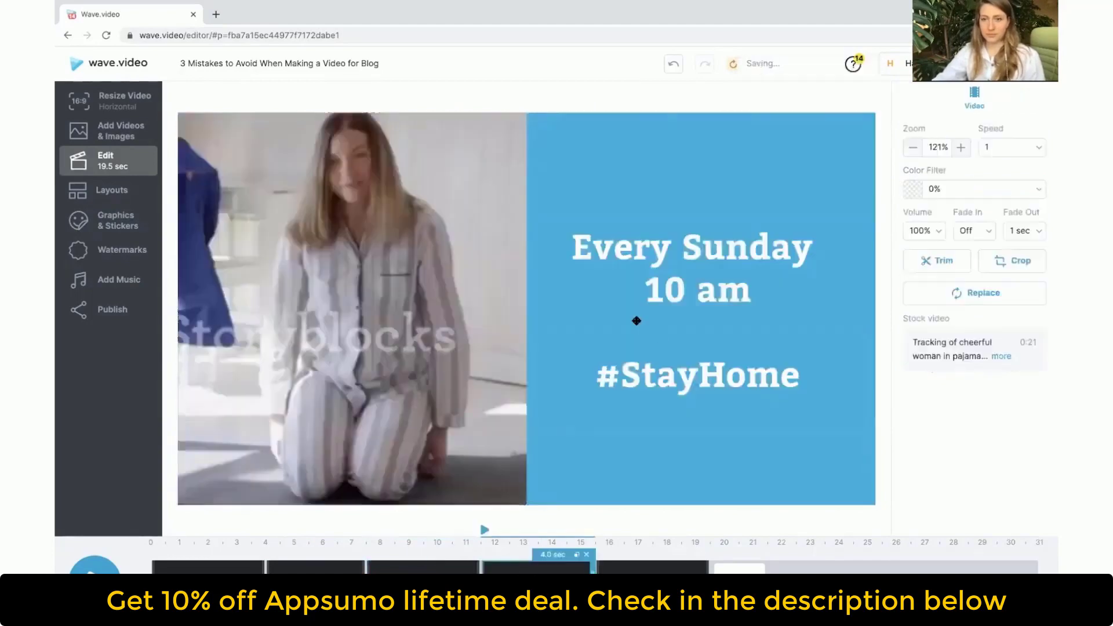
# Change the fourth scene's background to the project green #21B36E and lighten it to a soft green
pyautogui.click(638, 318)
pyautogui.click(911, 186)
pyautogui.click(837, 120)
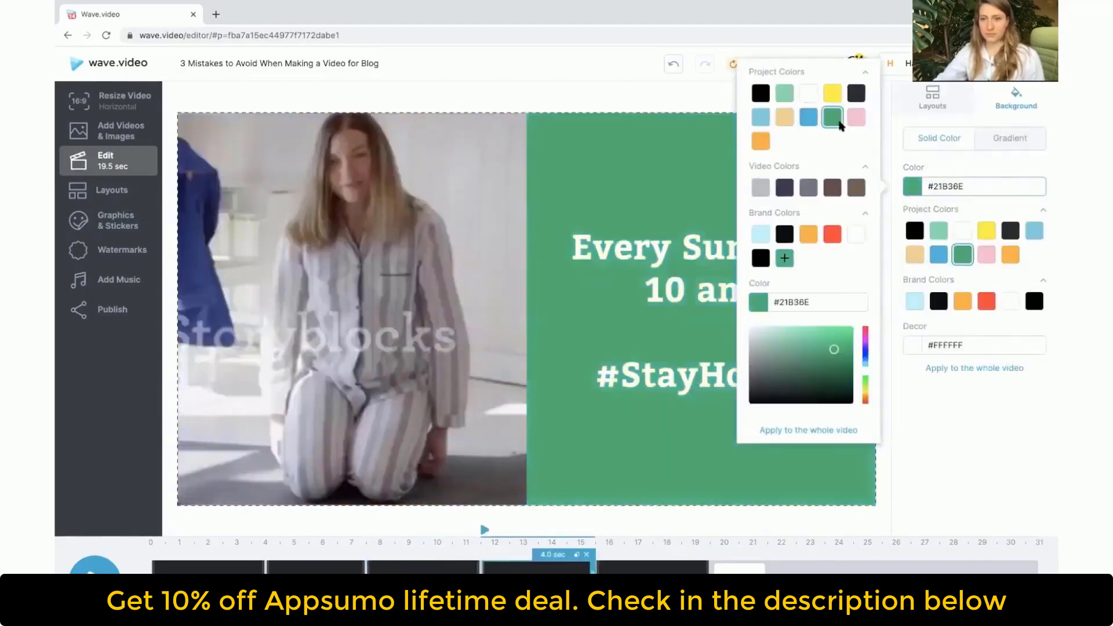
pyautogui.moveTo(836, 353); pyautogui.dragTo(792, 337)
# Give the last scene the dusty pink background #D6ADB9 and make the "Sign up now" label's background white
pyautogui.click(637, 562)
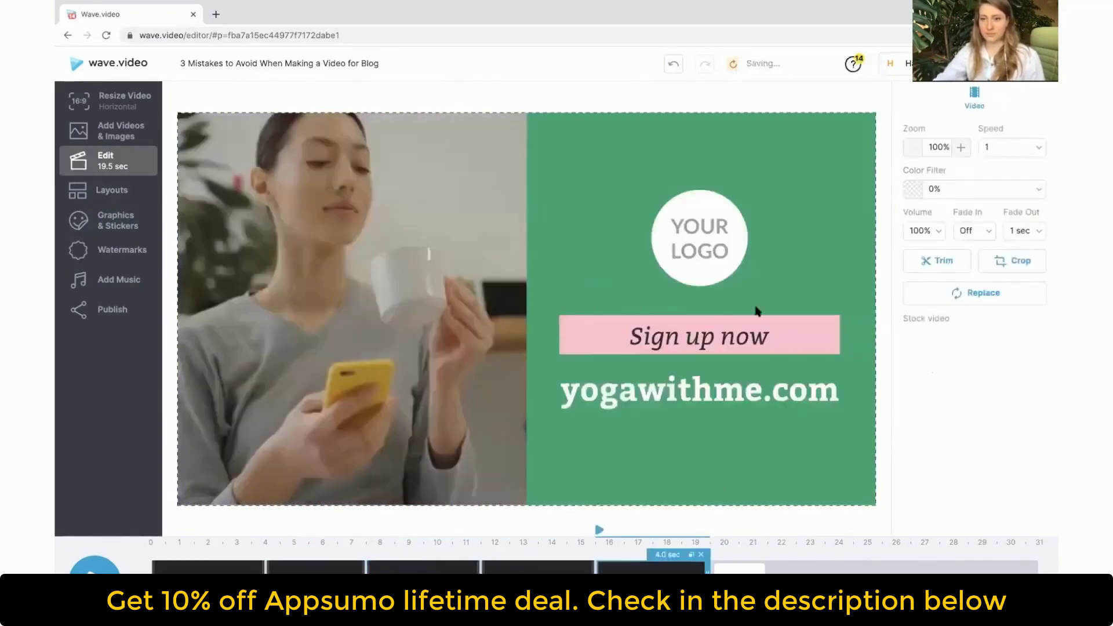
pyautogui.click(756, 308)
pyautogui.click(986, 257)
pyautogui.click(912, 186)
pyautogui.click(768, 340)
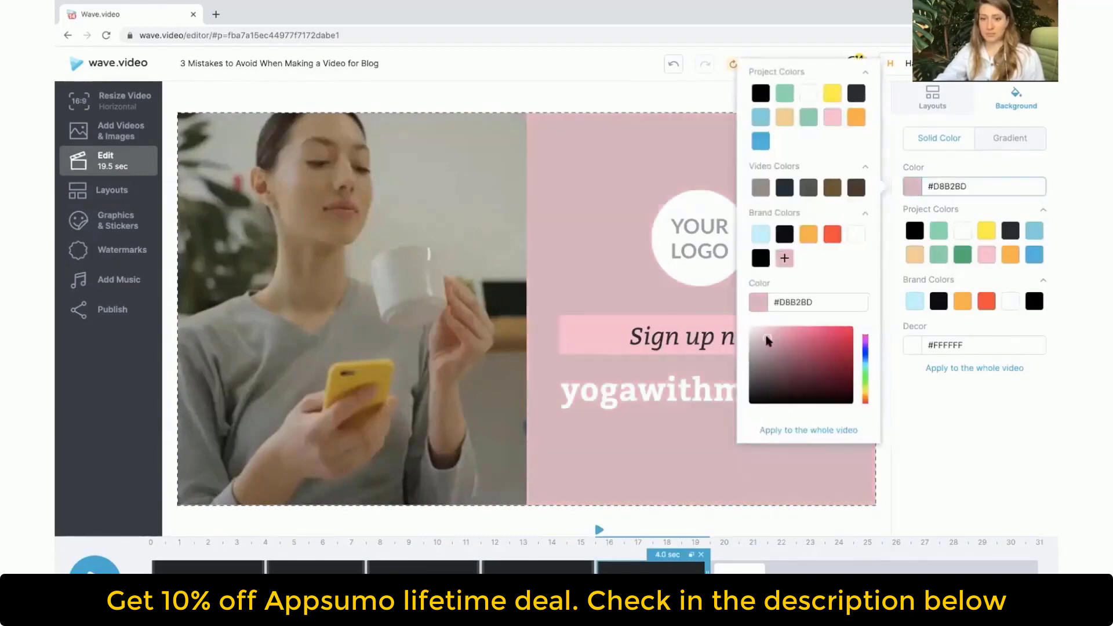
pyautogui.click(580, 351)
pyautogui.click(990, 301)
pyautogui.click(907, 177)
pyautogui.click(757, 490)
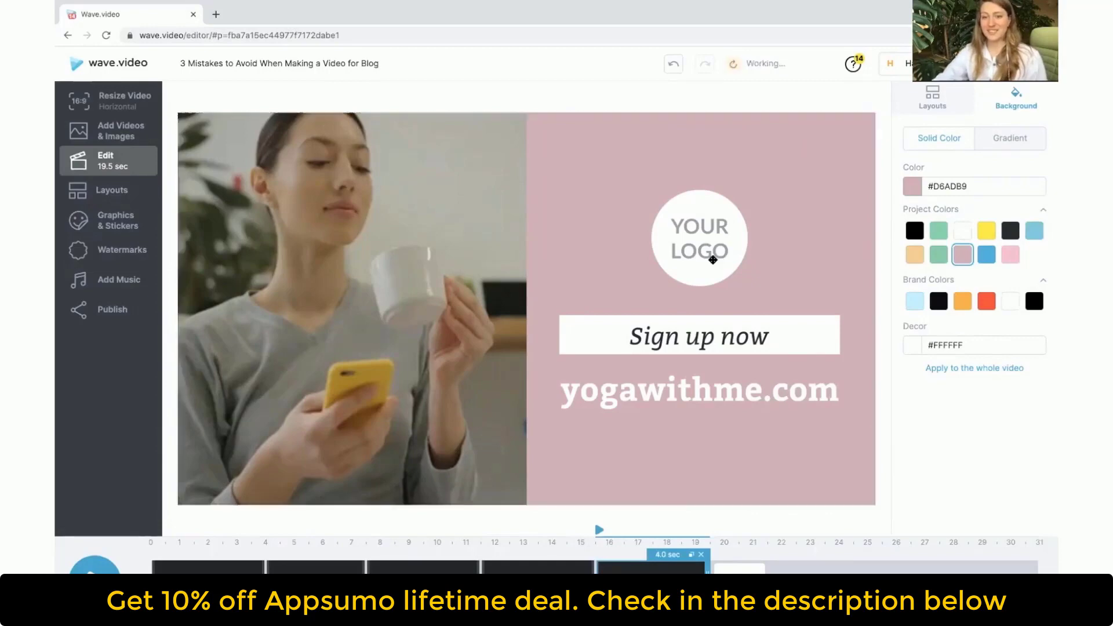
# Replace the logo placeholder in the last scene with the uploaded blue lotus logo
pyautogui.click(713, 259)
pyautogui.click(924, 189)
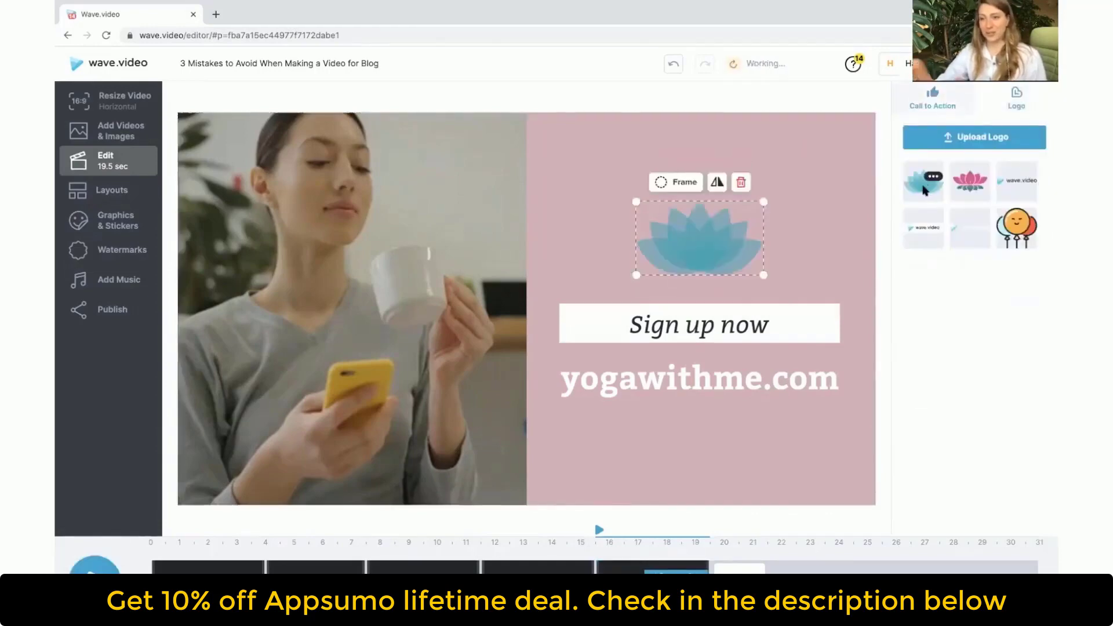
pyautogui.click(732, 439)
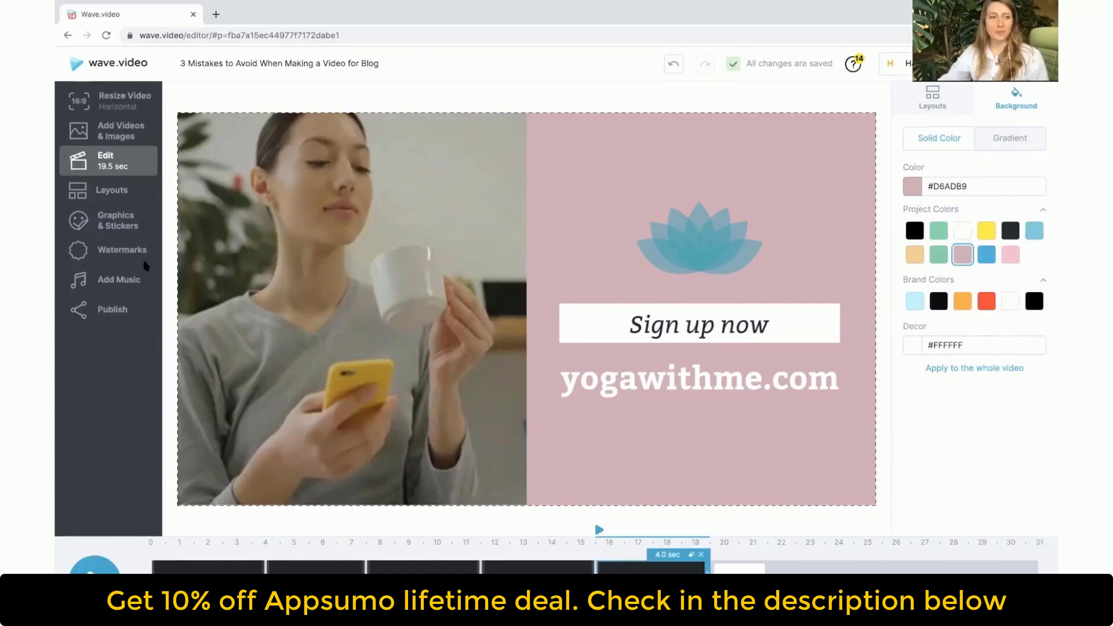
# Add the "Calm Relaxing Warm Underscore" track from the Relaxing music category and play the video from the start
pyautogui.click(107, 284)
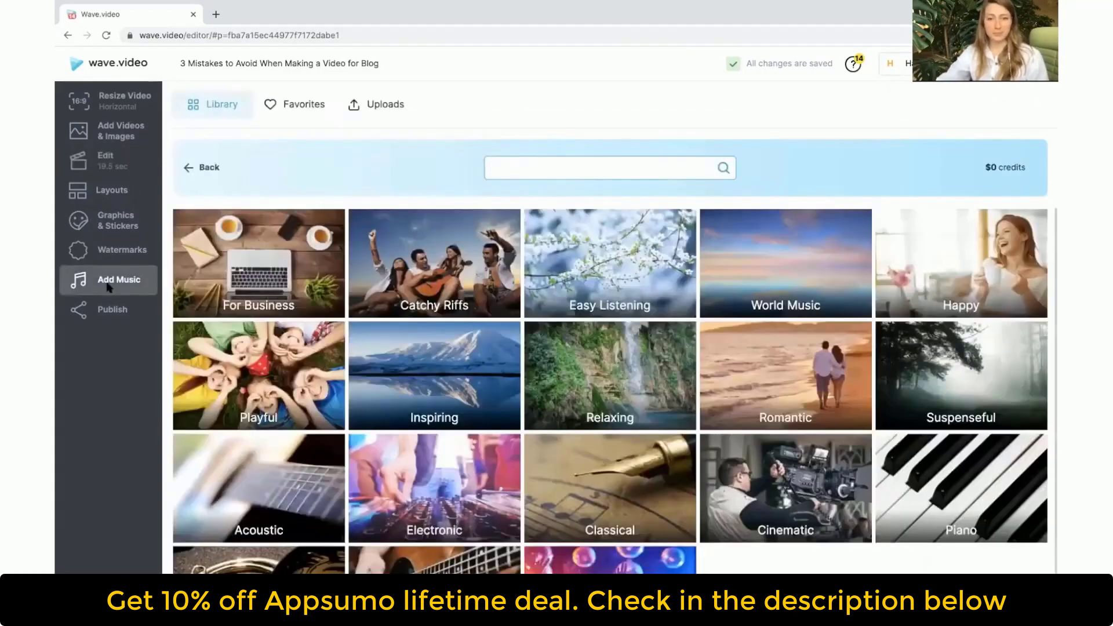
pyautogui.click(617, 369)
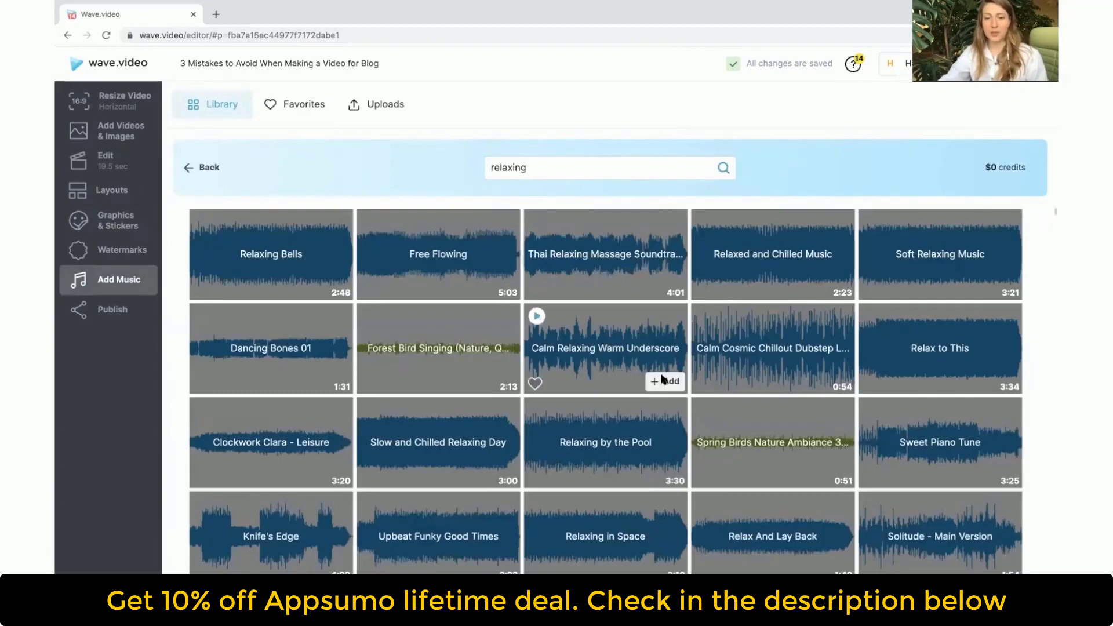
pyautogui.click(666, 382)
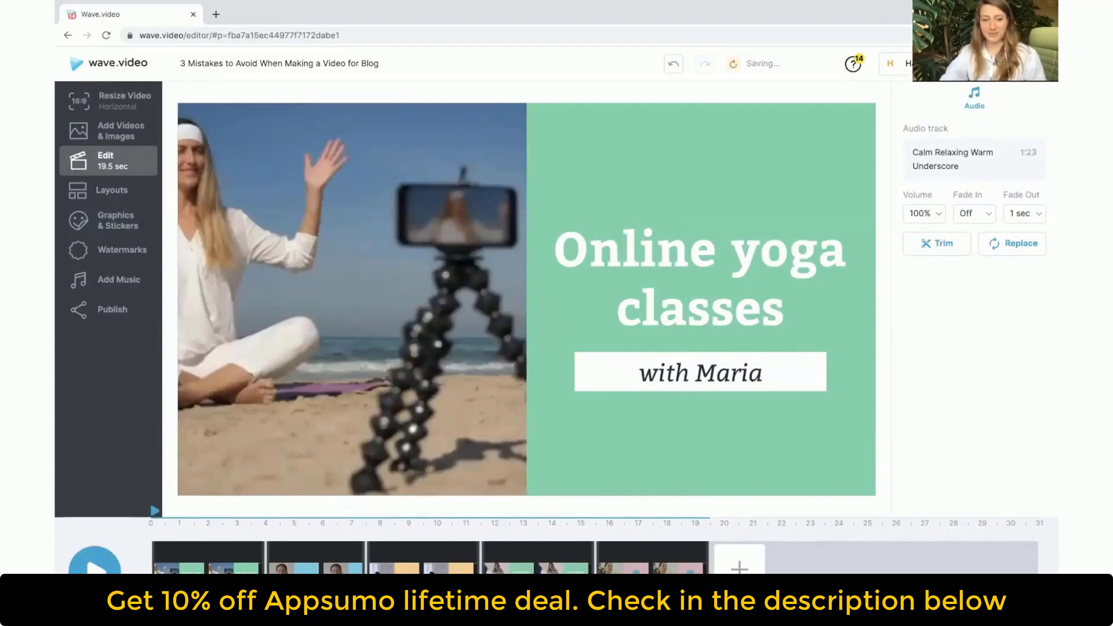
pyautogui.click(94, 574)
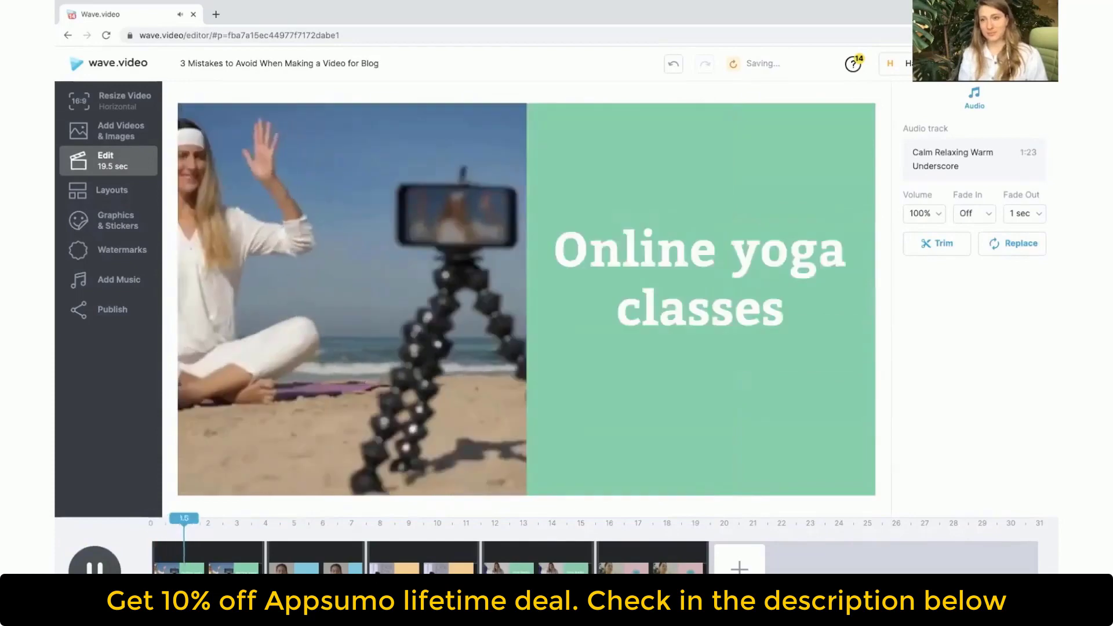